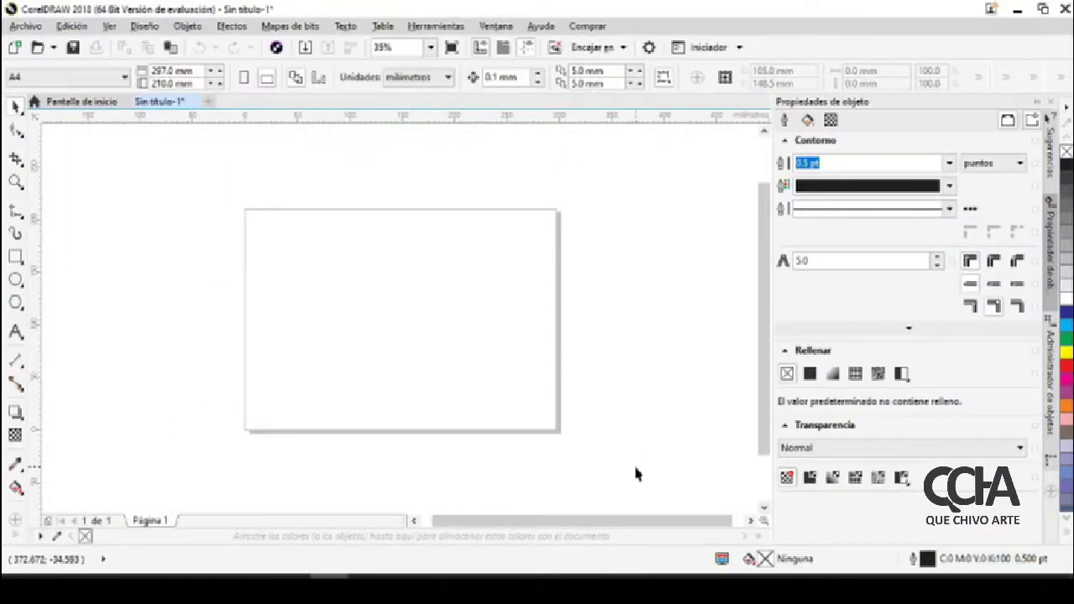
- Paste the copied 920×575 Mickey Mouse bitmap onto the untitled landscape page
key(ctrl+v)
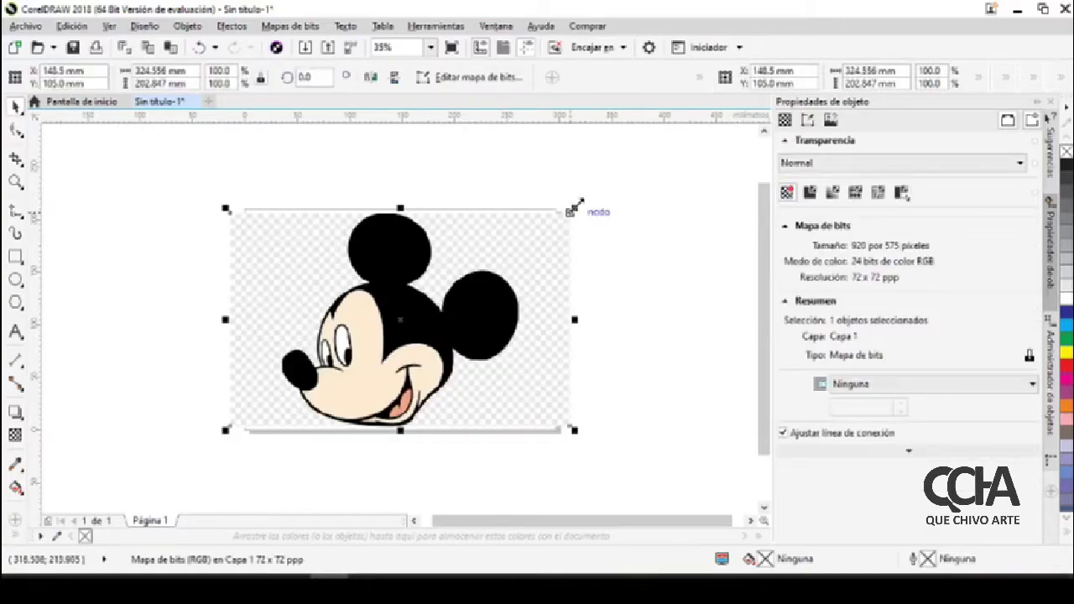
key(z)
drag(228, 428, 491, 260)
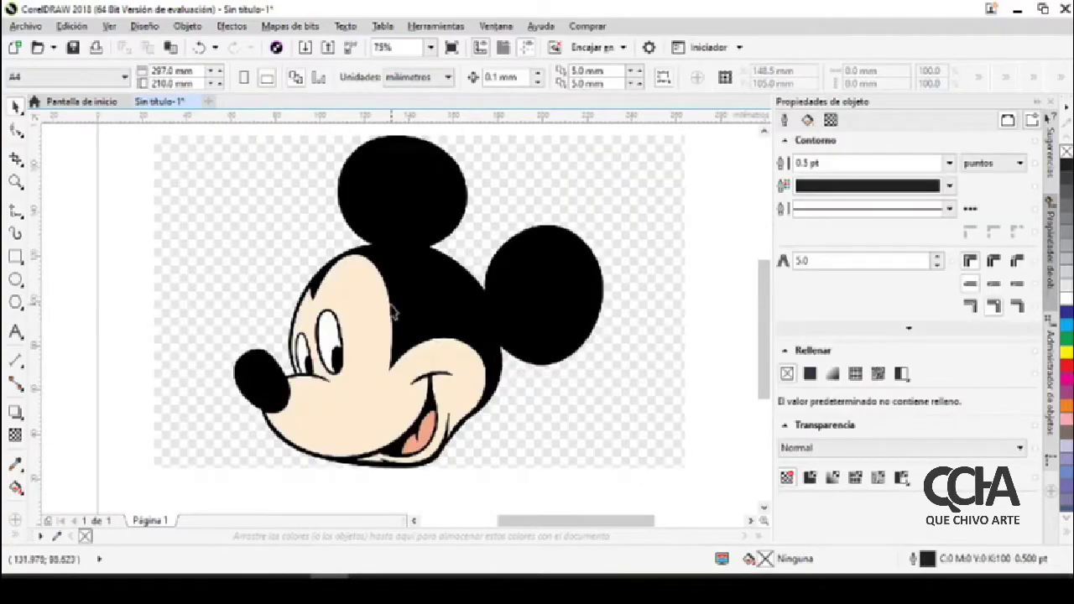
scroll(386, 310, down, 3)
scroll(391, 307, up, 3)
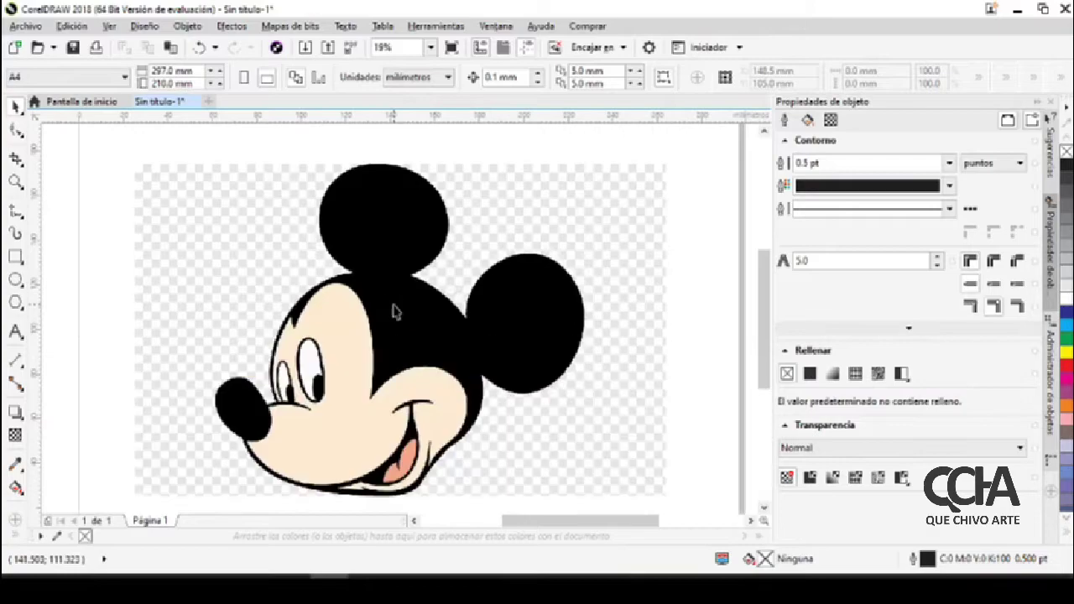
drag(765, 359, 766, 328)
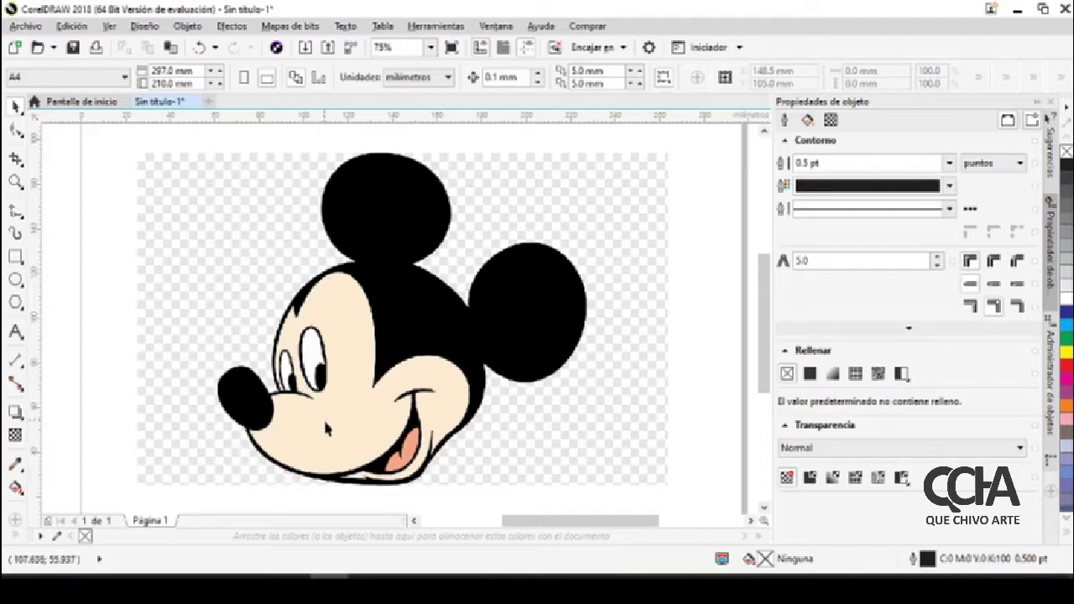
click(463, 354)
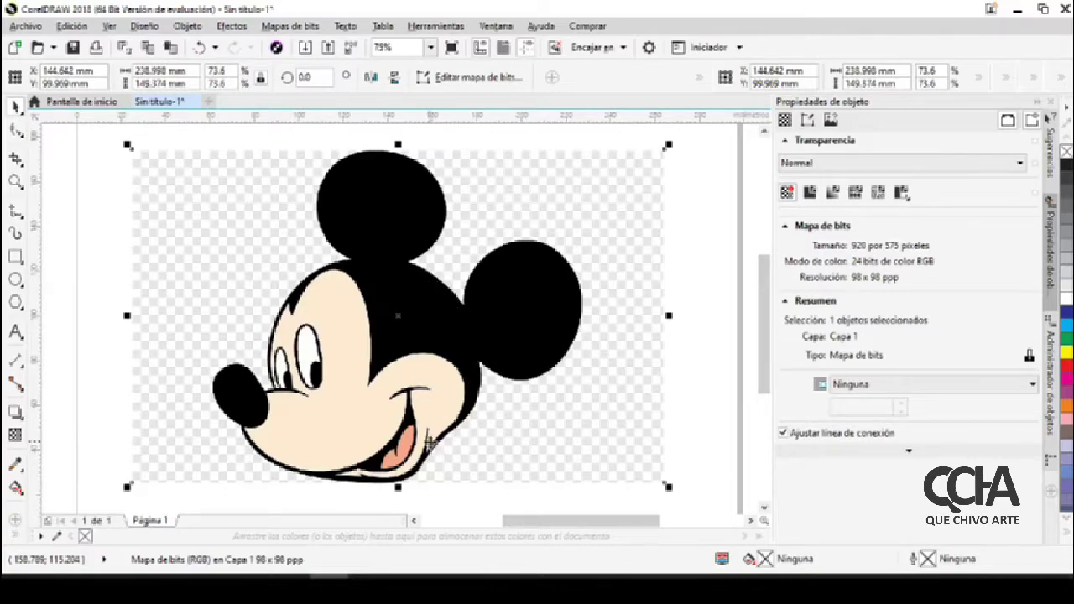
scroll(411, 252, down, 2)
scroll(448, 263, up, 1)
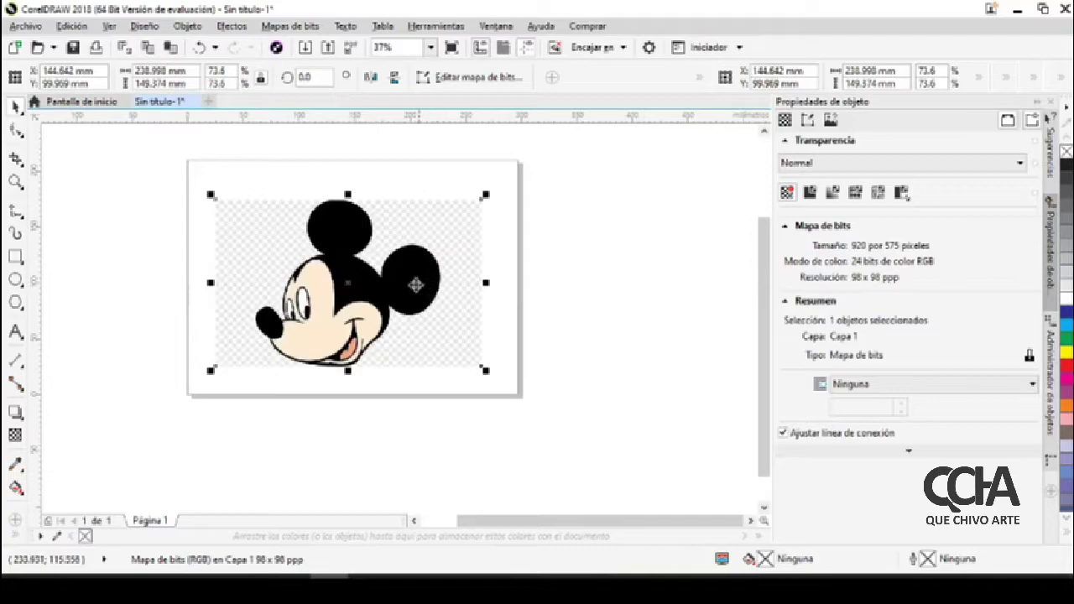
- Run an Outline Trace > Logo on the Mickey bitmap to get the PowerTRACE preview
right_click(355, 237)
mouse_move(438, 189)
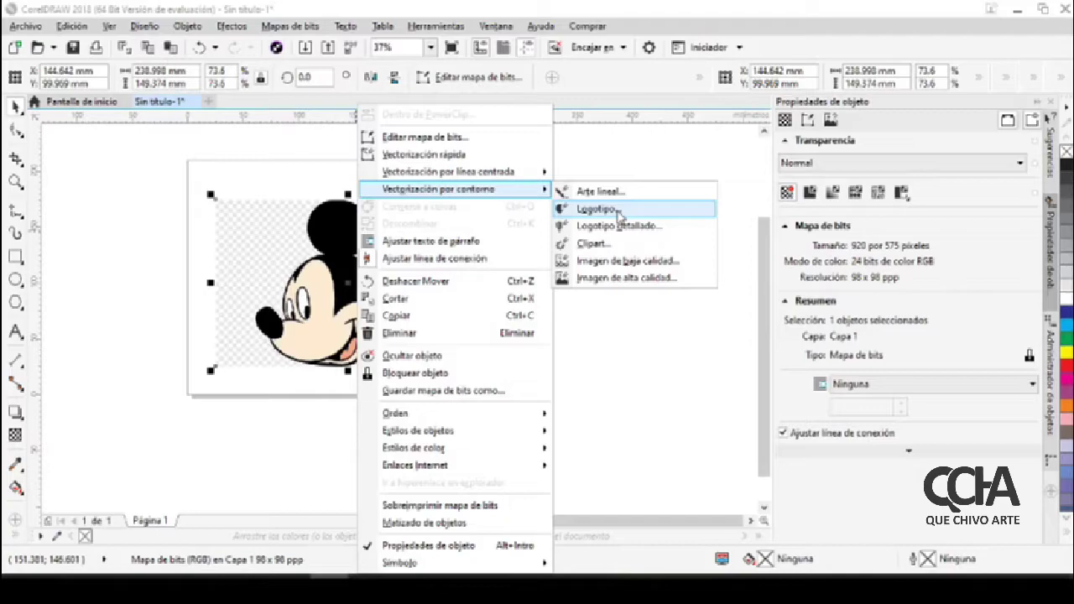
click(619, 216)
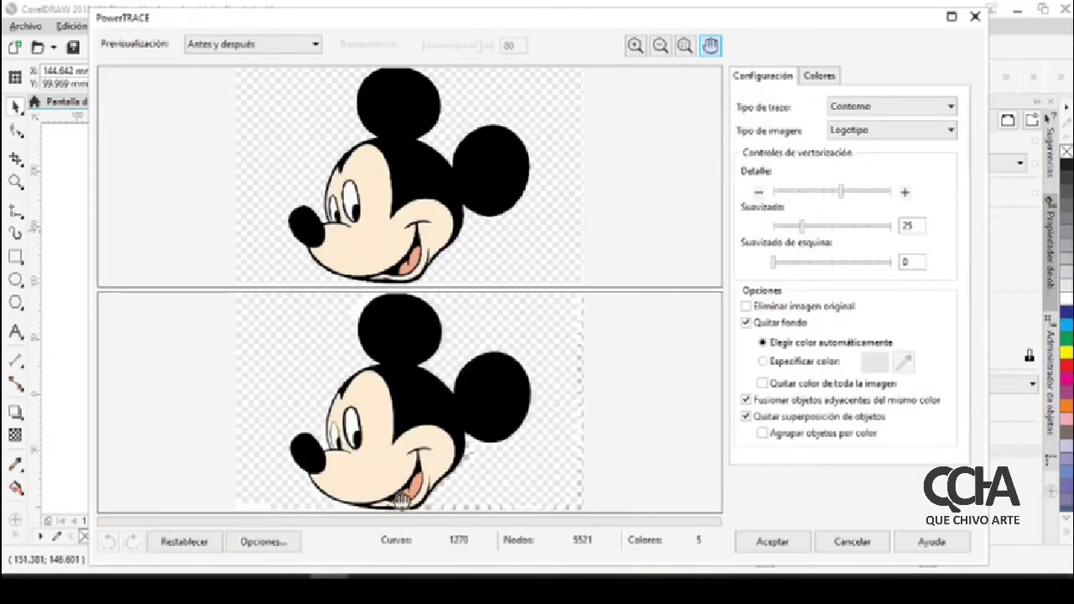
scroll(390, 448, down, 2)
scroll(384, 445, up, 5)
scroll(472, 412, down, 1)
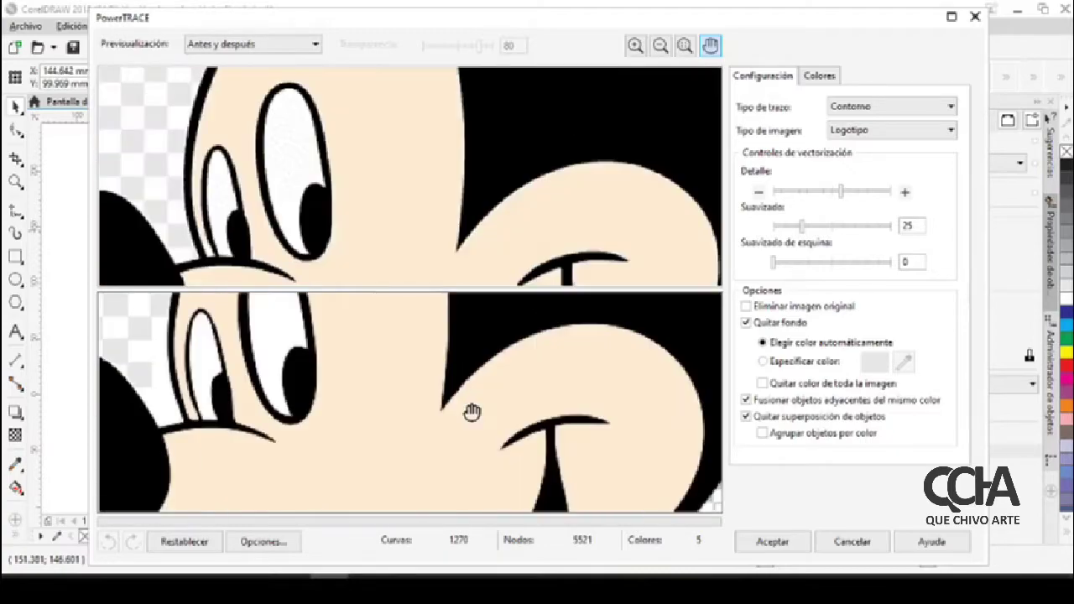
scroll(471, 412, down, 3)
scroll(467, 422, up, 2)
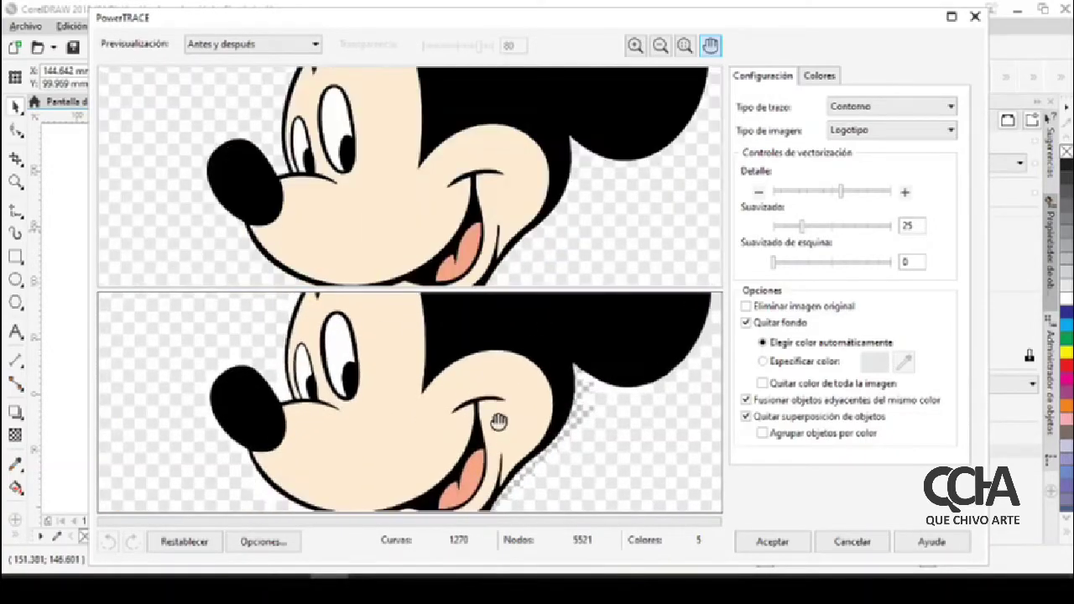
scroll(499, 422, up, 2)
scroll(523, 412, up, 1)
scroll(492, 432, up, 1)
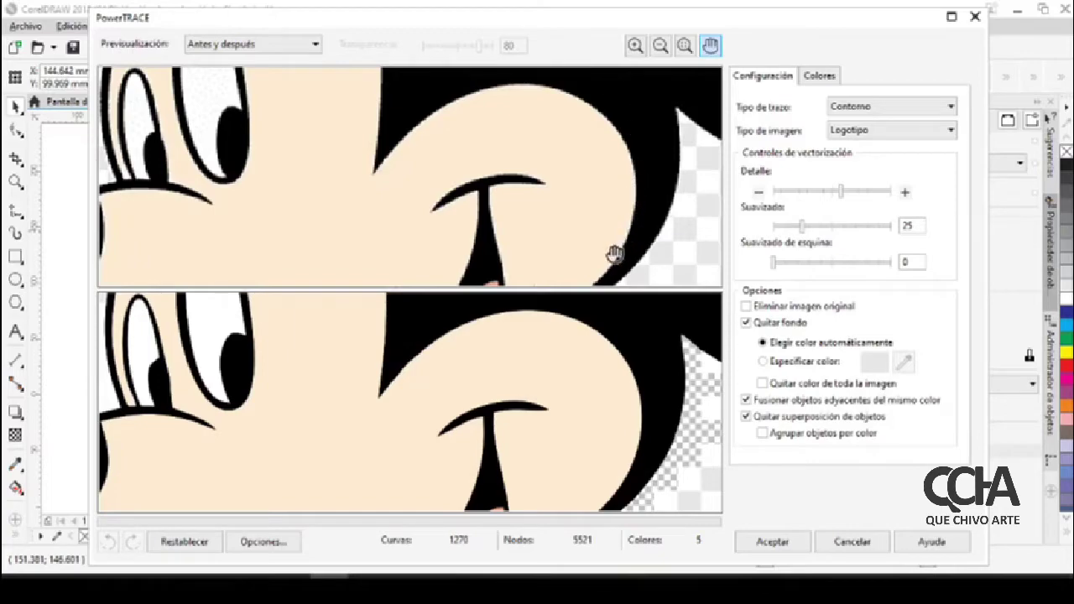
drag(571, 456, 571, 404)
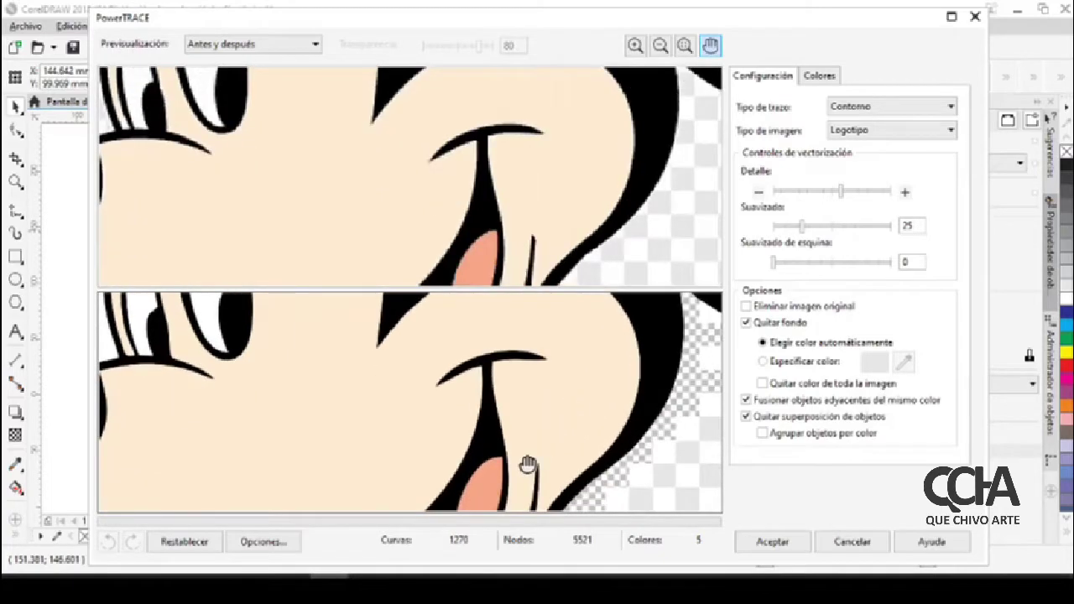
mouse_move(527, 466)
mouse_down()
mouse_move(549, 422)
mouse_move(578, 427)
mouse_up()
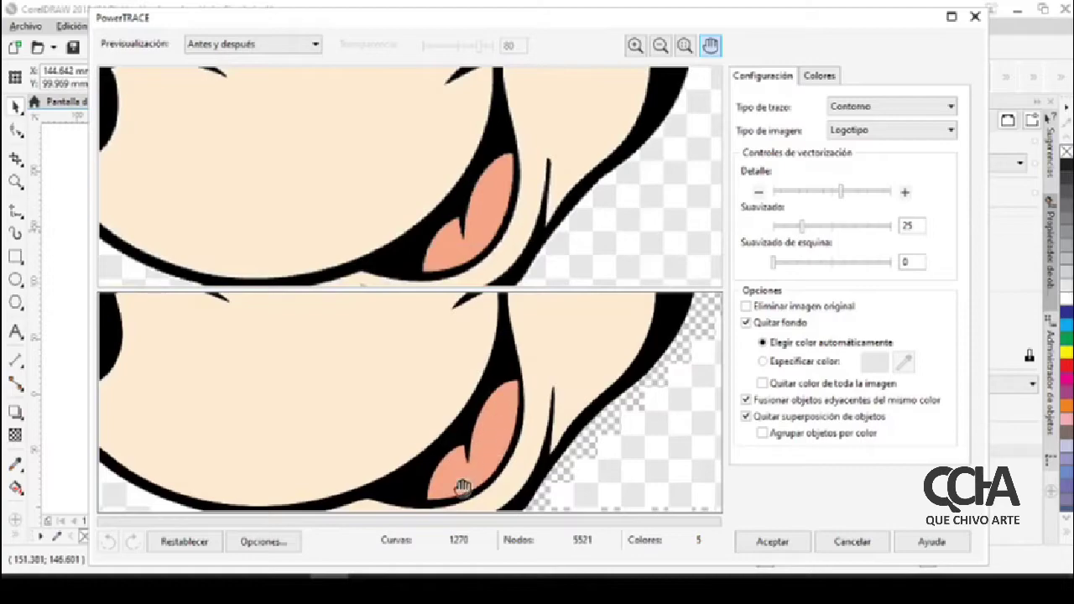
drag(481, 455, 681, 397)
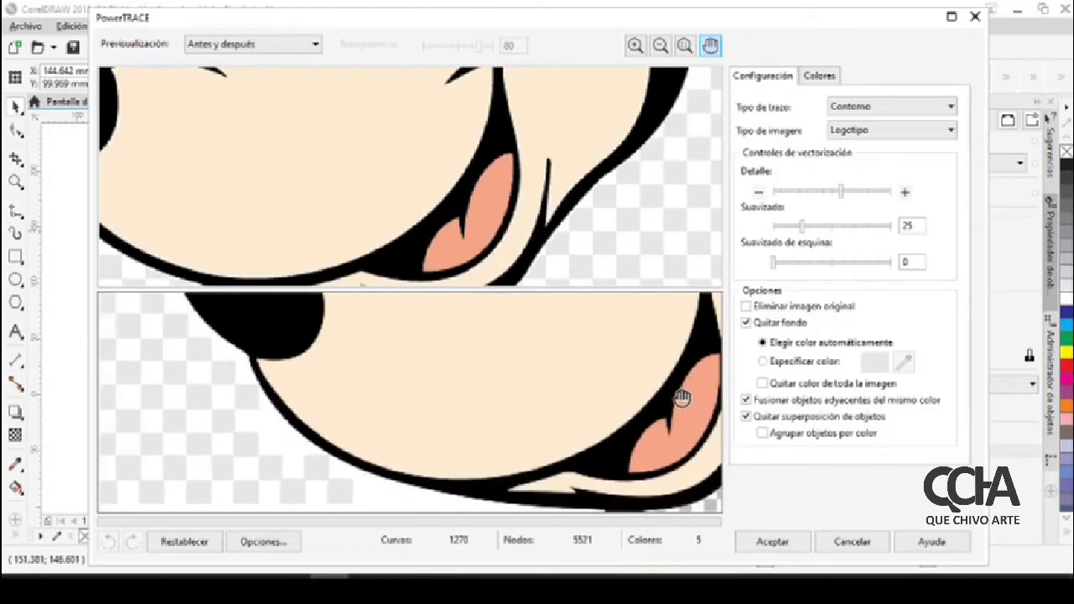
scroll(384, 361, down, 3)
scroll(389, 366, up, 1)
scroll(326, 381, up, 2)
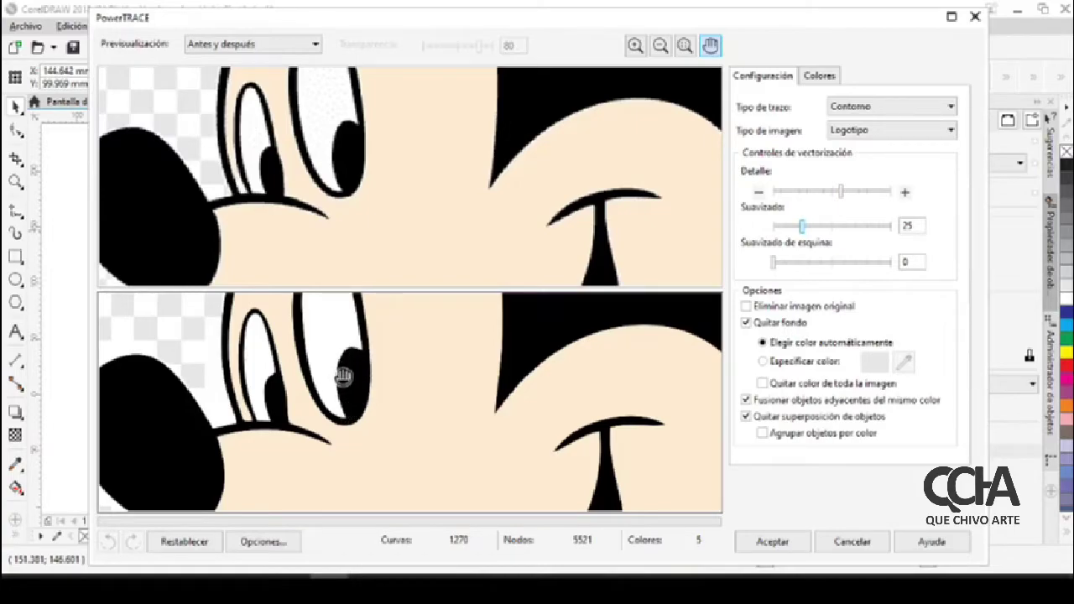
- Raise the trace detail level and try different smoothing amounts in PowerTRACE
click(860, 198)
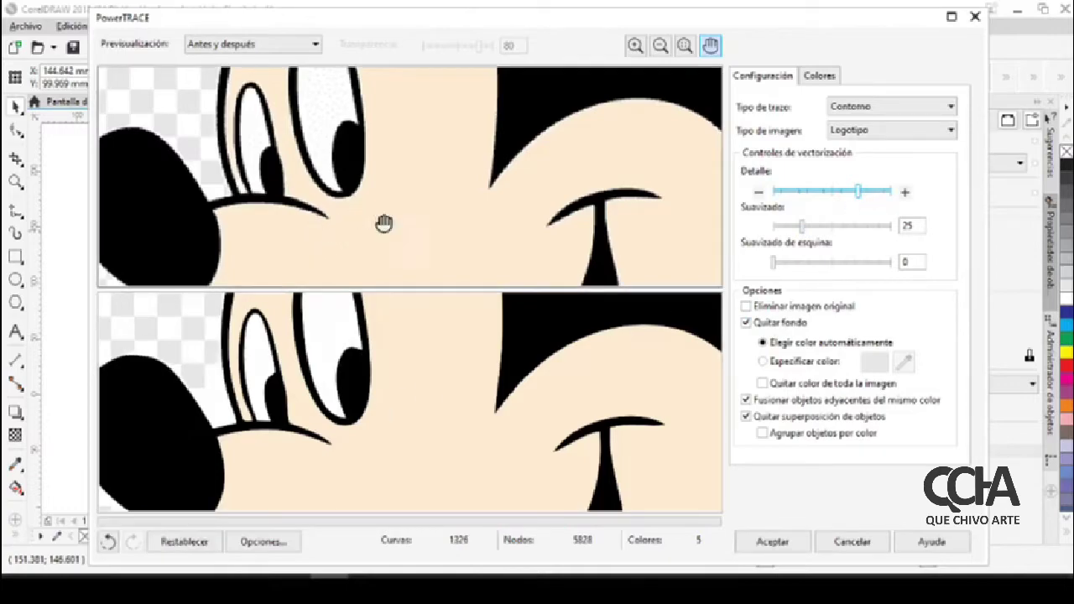
click(872, 198)
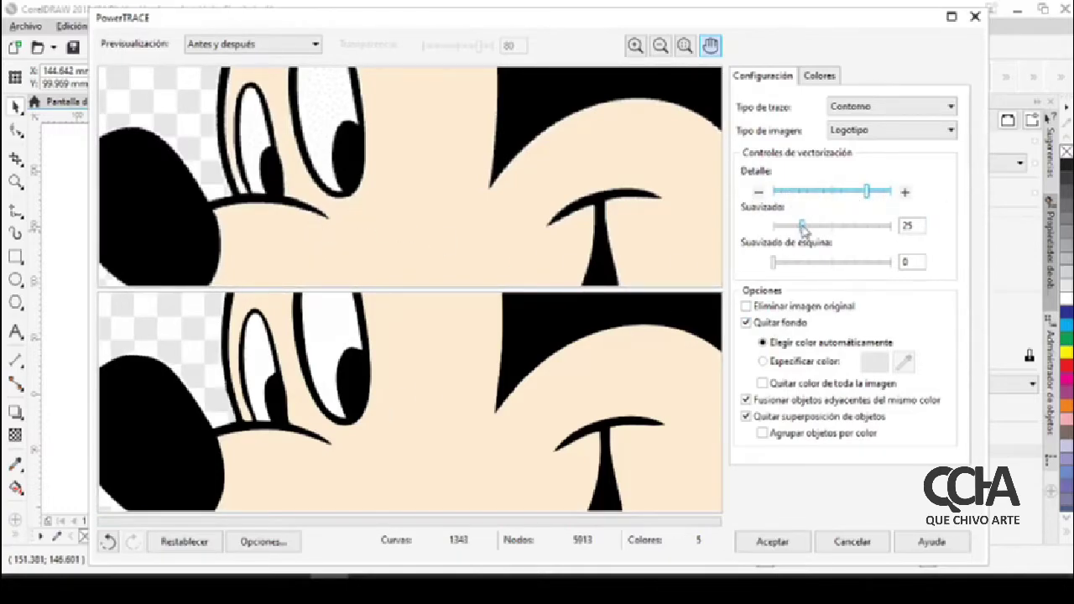
drag(802, 227, 883, 226)
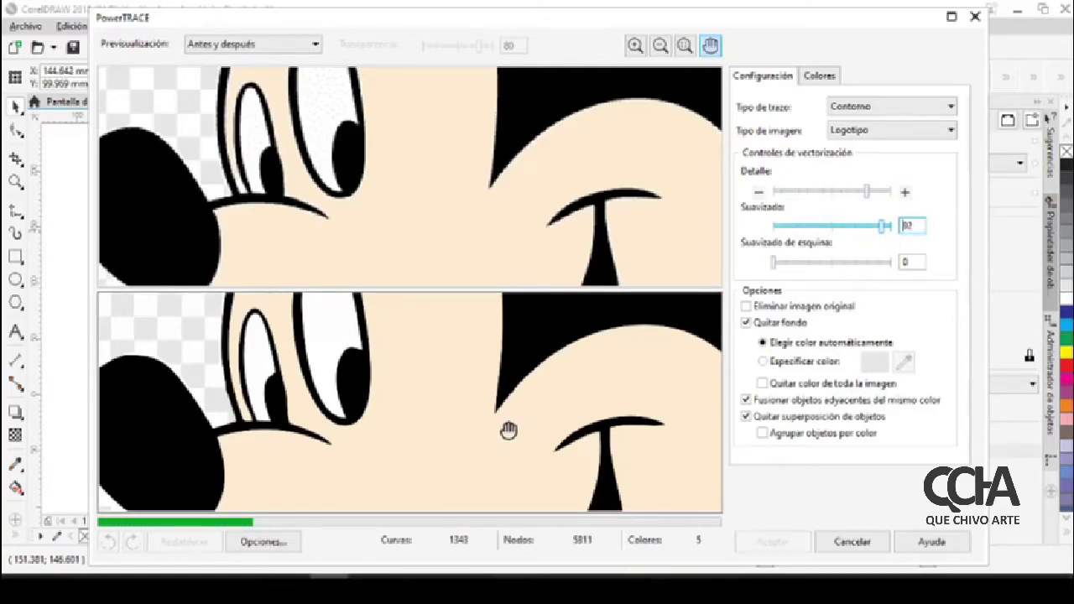
click(831, 226)
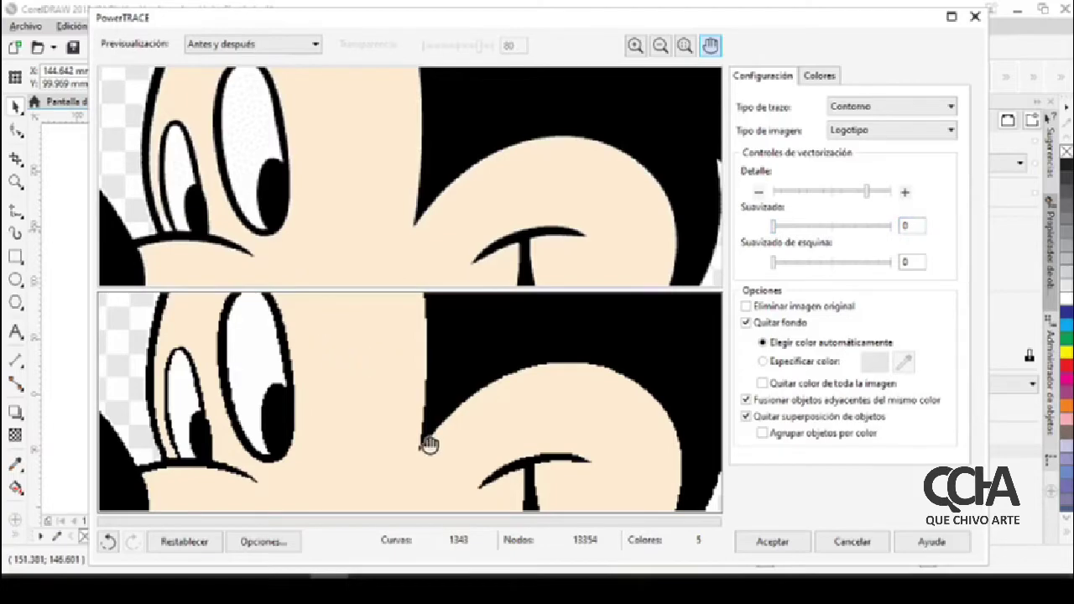
- Settle trace smoothing at 22, panning the previews to check Mickey's face edges
scroll(424, 453, up, 1)
scroll(422, 451, up, 1)
scroll(448, 484, up, 1)
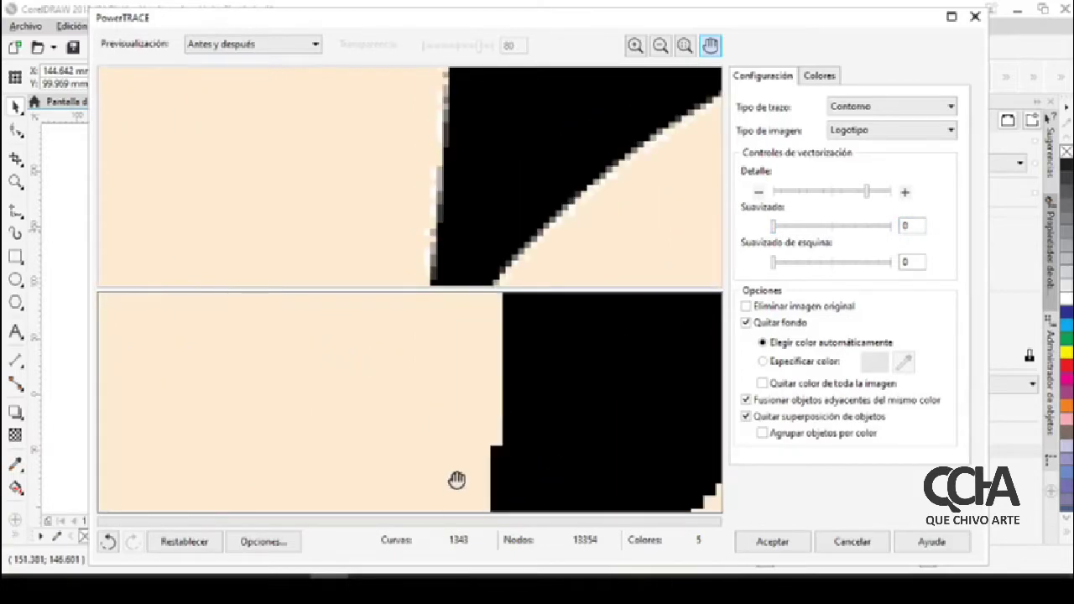
scroll(456, 479, up, 1)
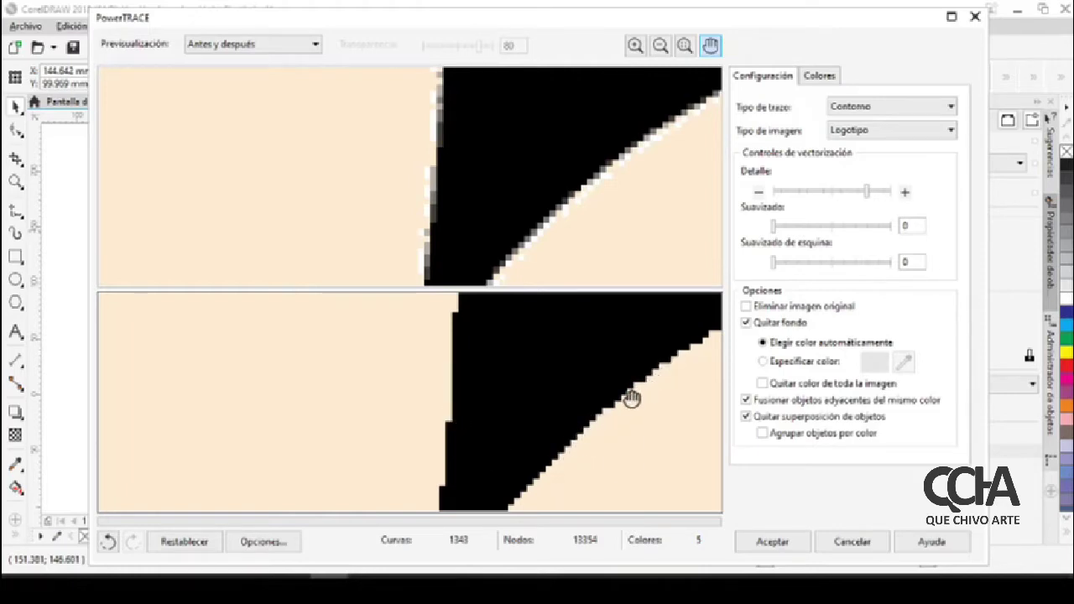
drag(772, 225, 787, 226)
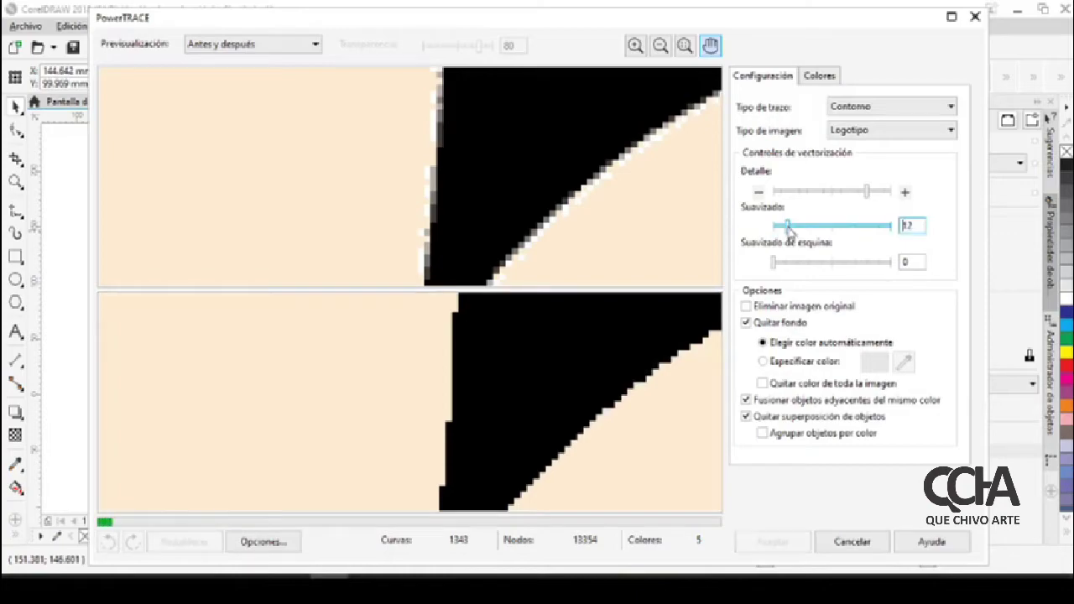
drag(566, 385, 438, 436)
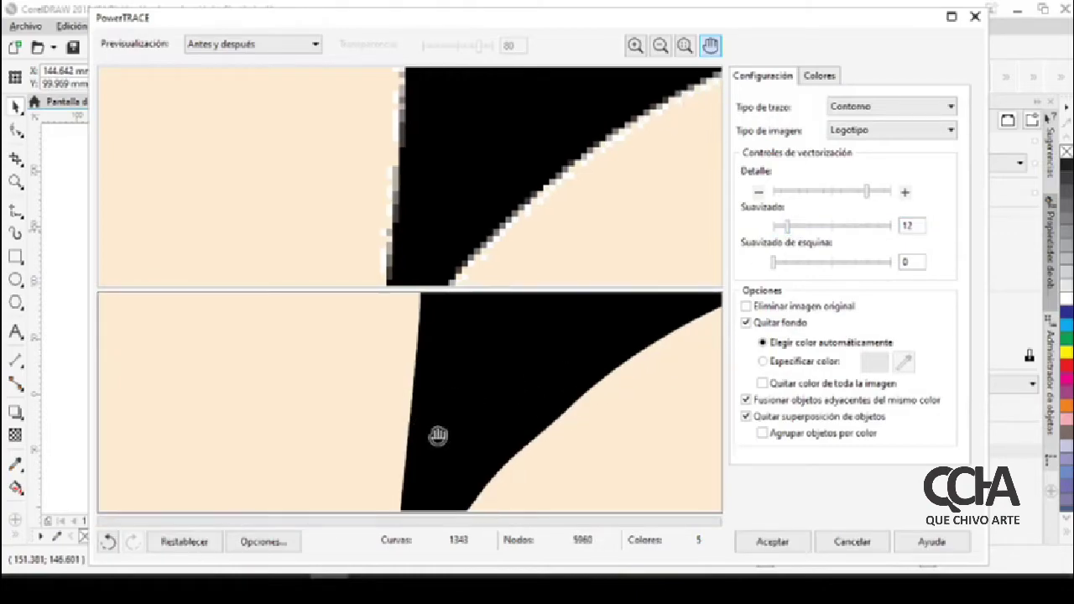
drag(787, 225, 798, 226)
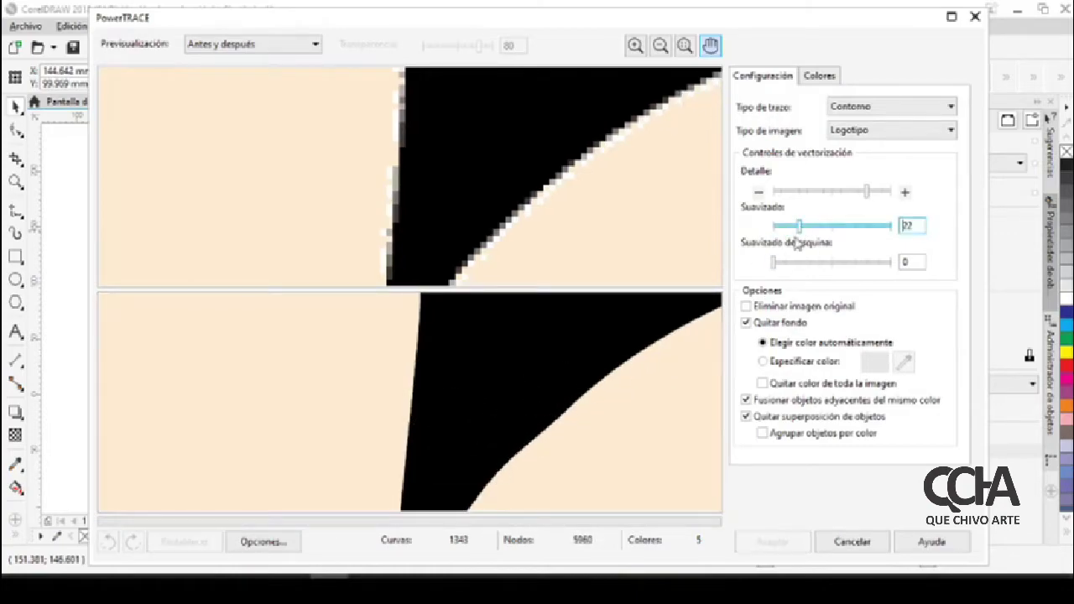
scroll(438, 492, down, 3)
mouse_move(483, 370)
mouse_down()
mouse_move(439, 427)
mouse_move(491, 444)
mouse_move(481, 424)
mouse_move(378, 460)
mouse_move(371, 414)
mouse_up()
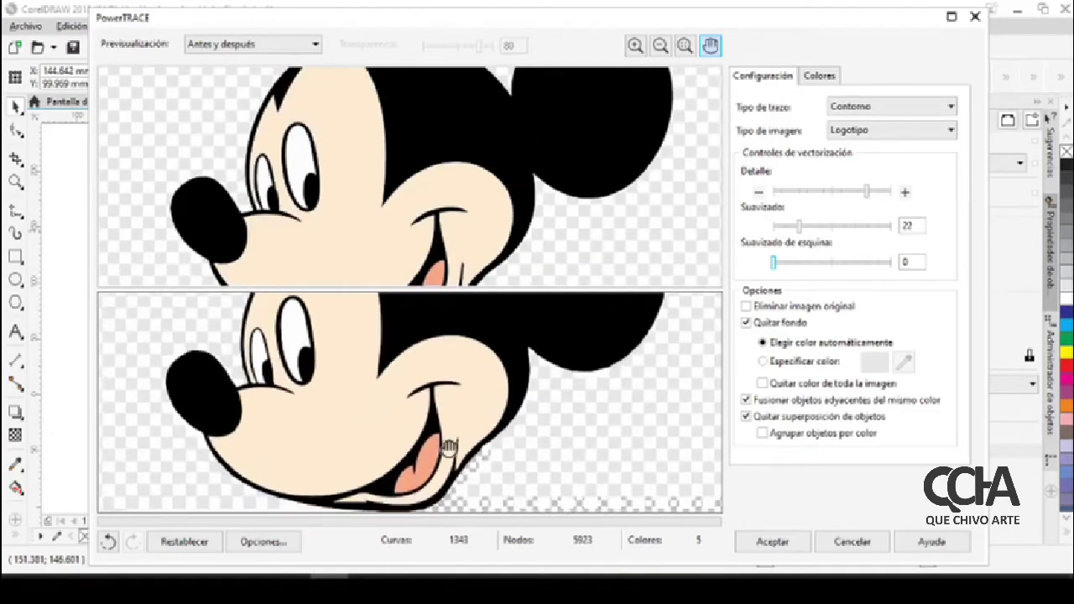
- Accept the trace and drag the traced Mickey group off the page to the right
click(770, 544)
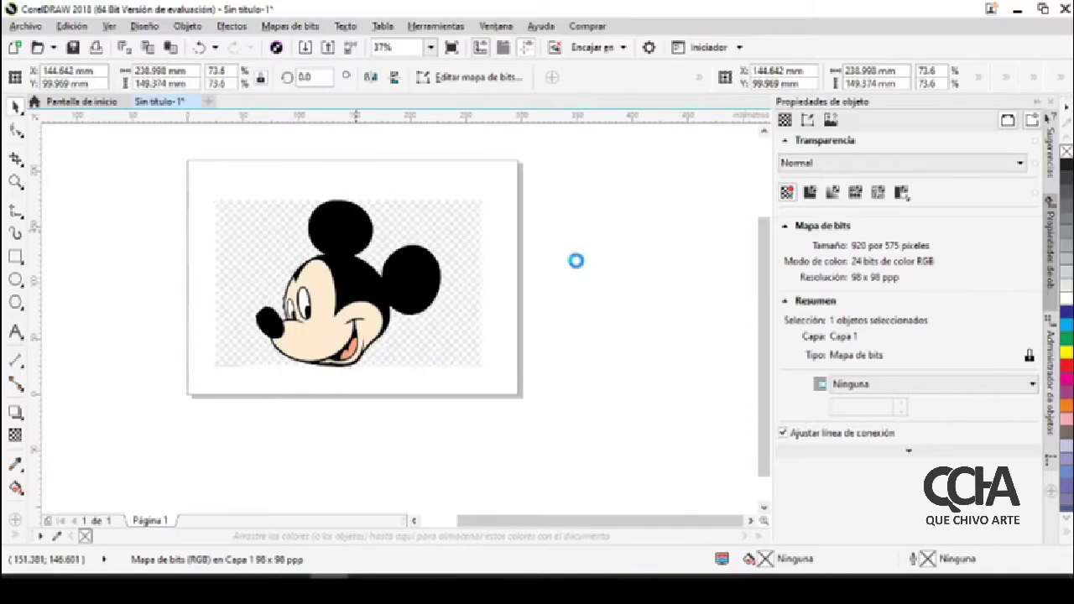
right_click(427, 341)
scroll(353, 307, down, 2)
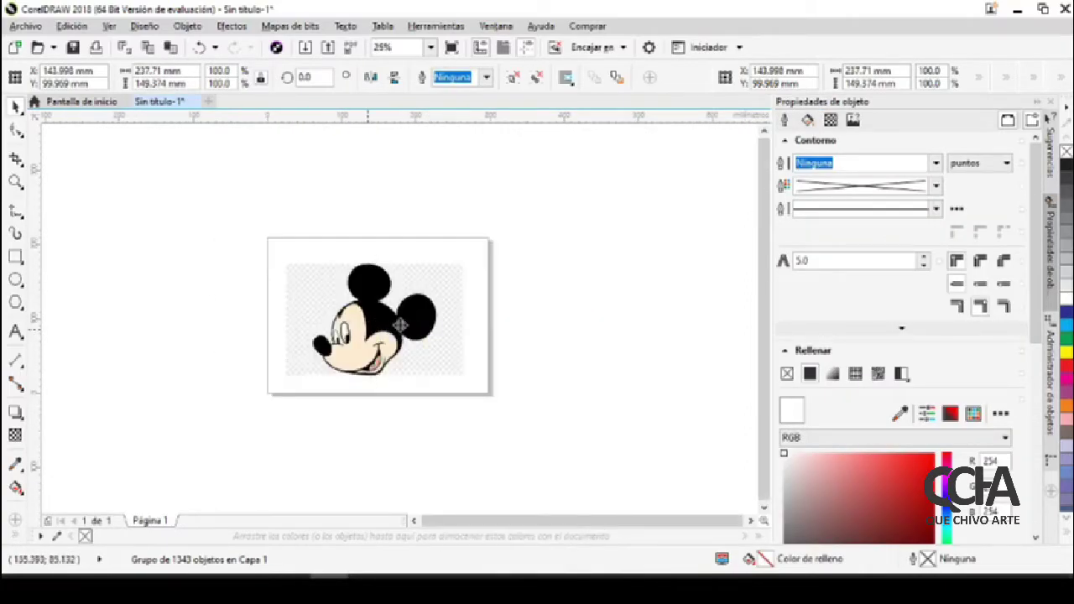
mouse_move(375, 338)
mouse_down()
mouse_move(613, 328)
mouse_move(591, 336)
mouse_up()
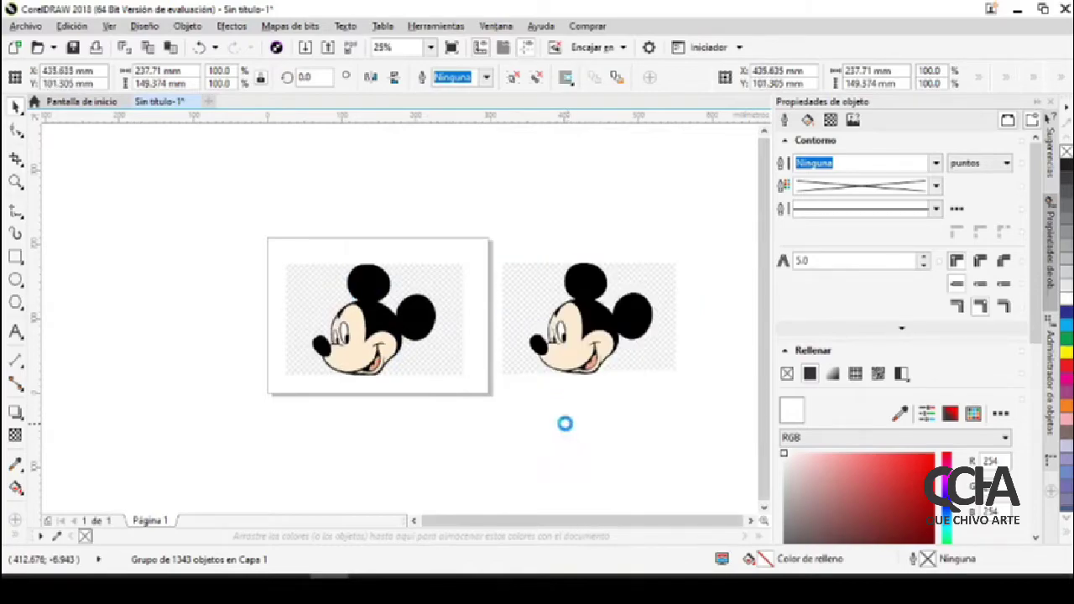
- Deselect and then reselect the traced Mickey group beside the bitmap
scroll(411, 350, down, 1)
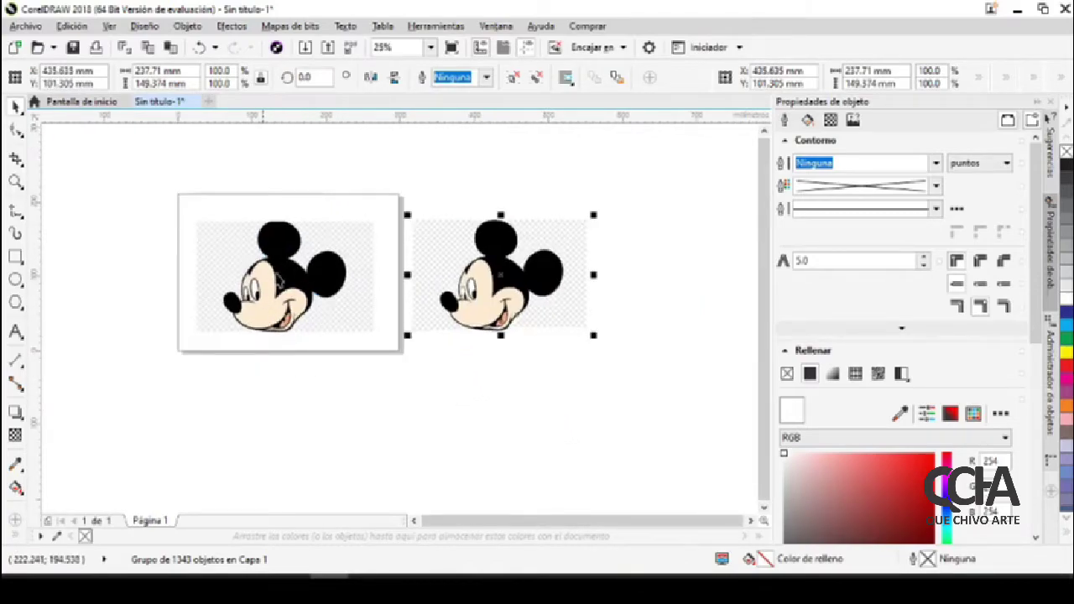
click(545, 276)
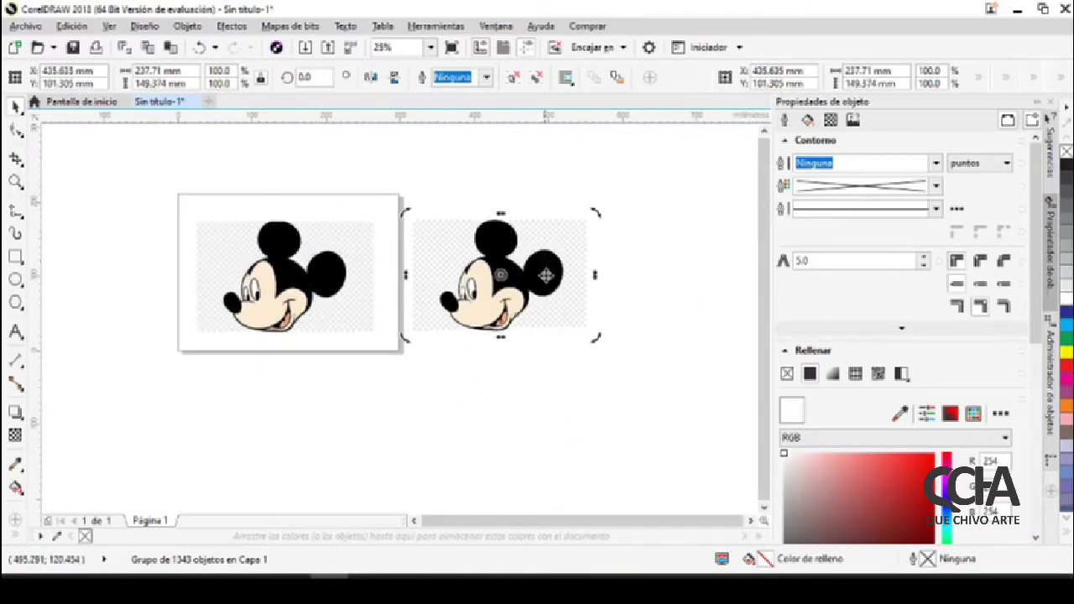
click(650, 303)
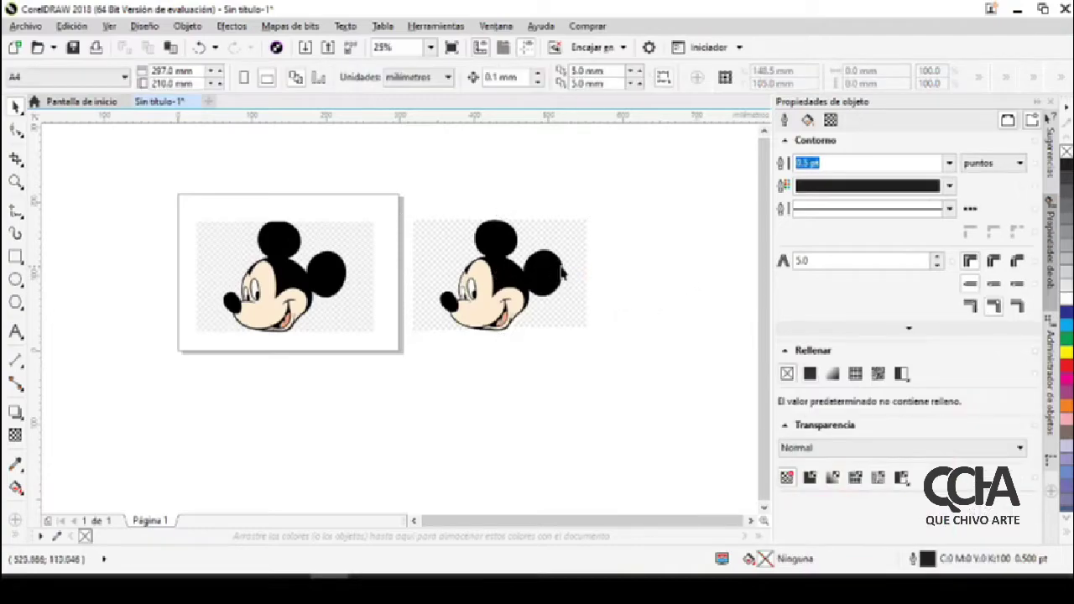
click(553, 268)
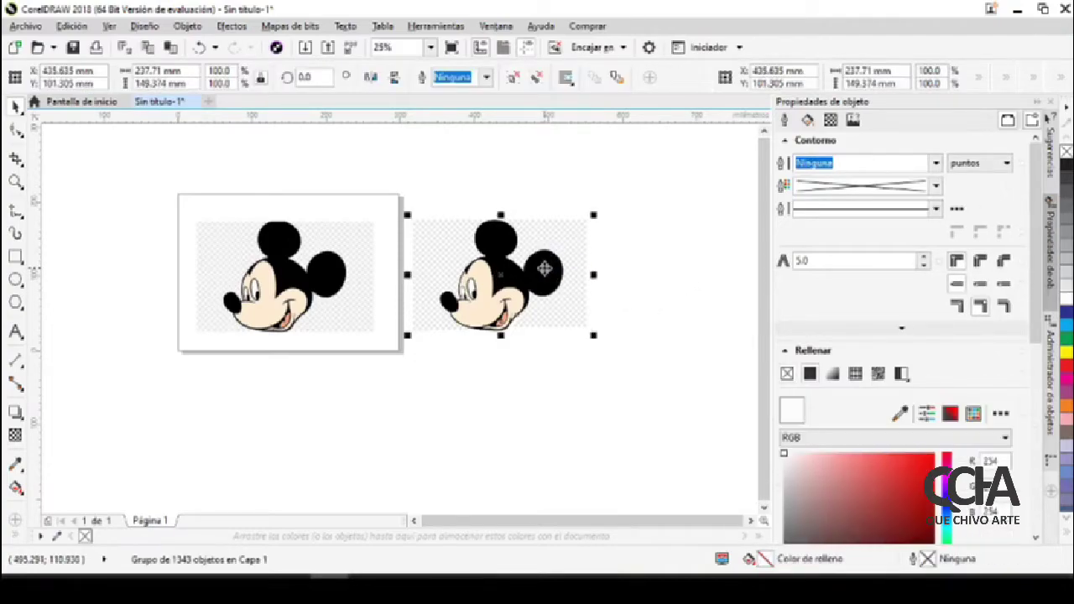
- Ungroup the traced Mickey into separate curves, cancelling an accidental move of one black curve
right_click(550, 272)
click(610, 223)
click(505, 268)
scroll(505, 269, up, 1)
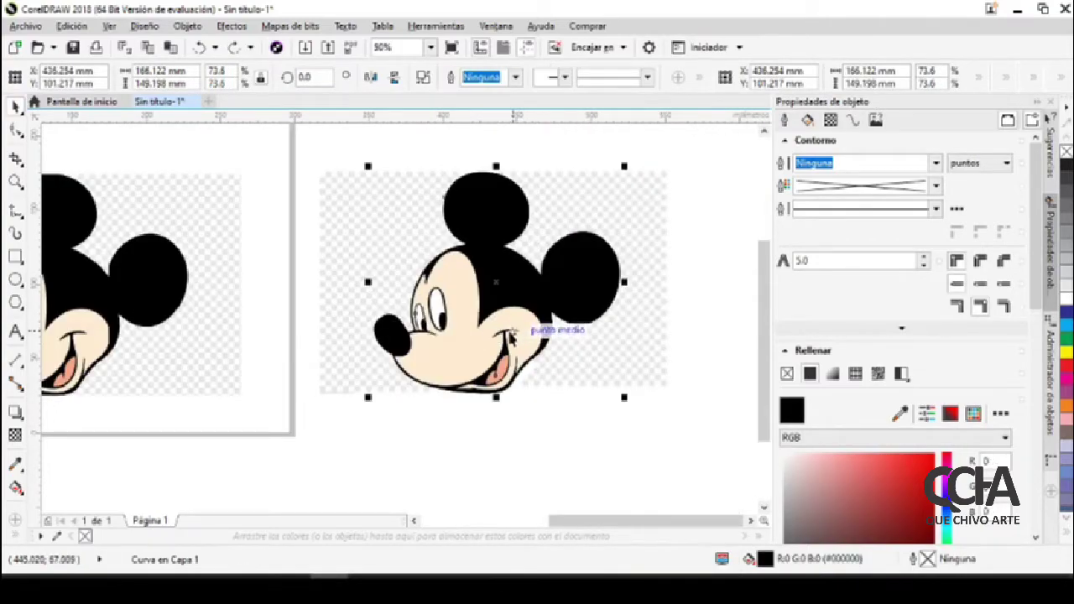
drag(515, 288, 552, 453)
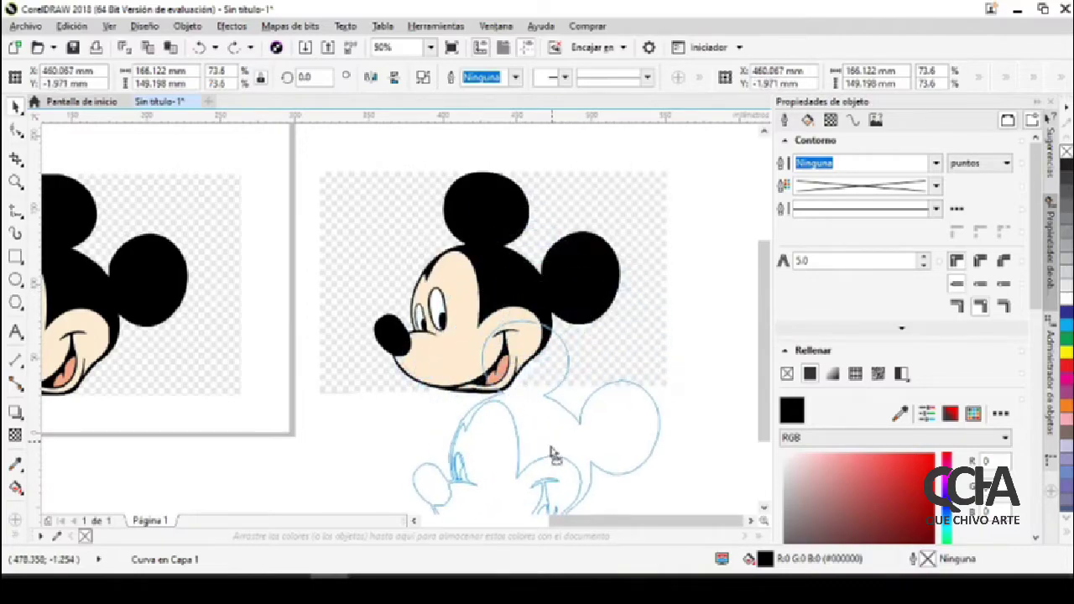
key(Escape)
scroll(369, 407, down, 1)
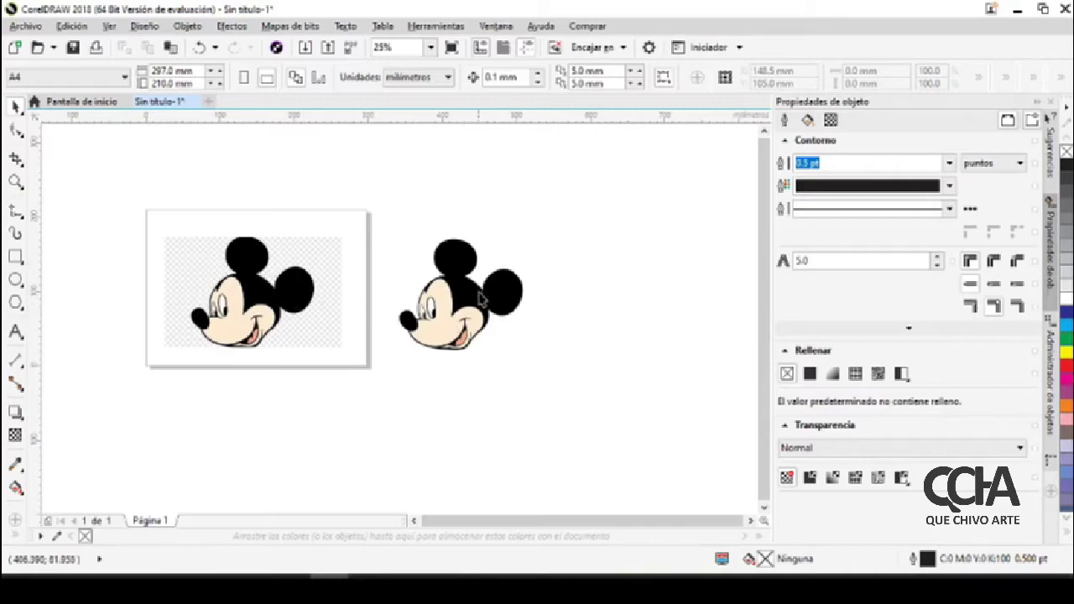
- Select all six Mickey curves and zoom to 400% on the edge of an ear
scroll(483, 299, up, 1)
scroll(388, 172, up, 1)
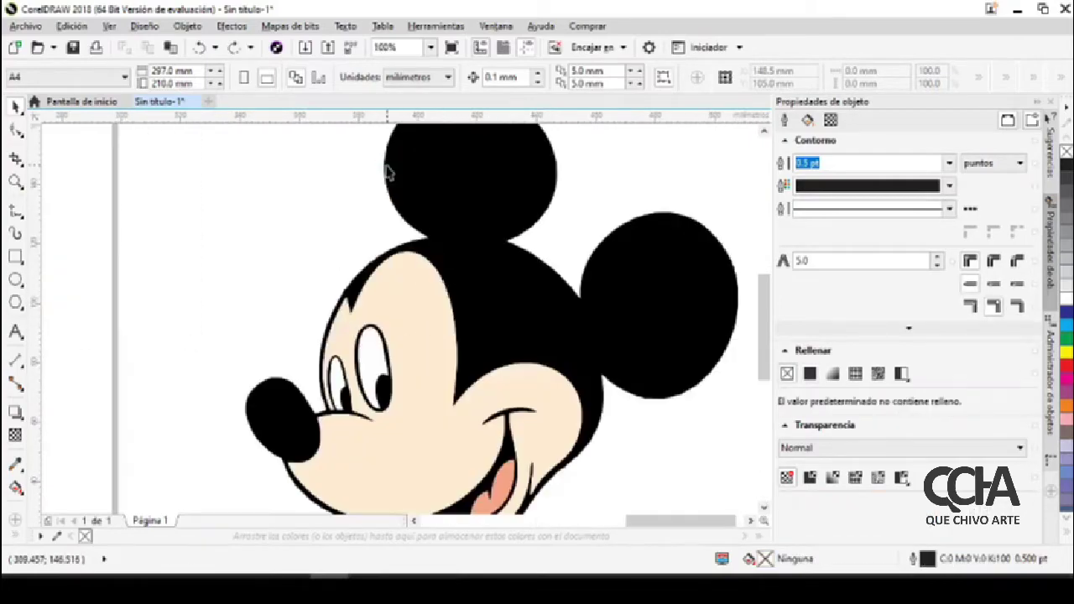
scroll(391, 291, down, 1)
click(391, 291)
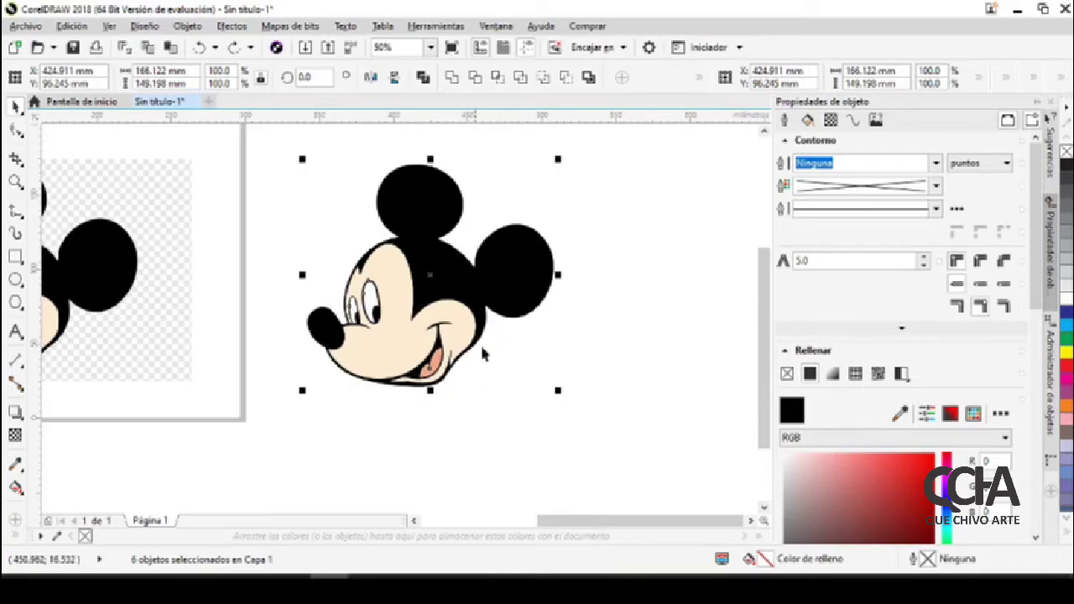
scroll(487, 294, up, 1)
scroll(532, 323, up, 1)
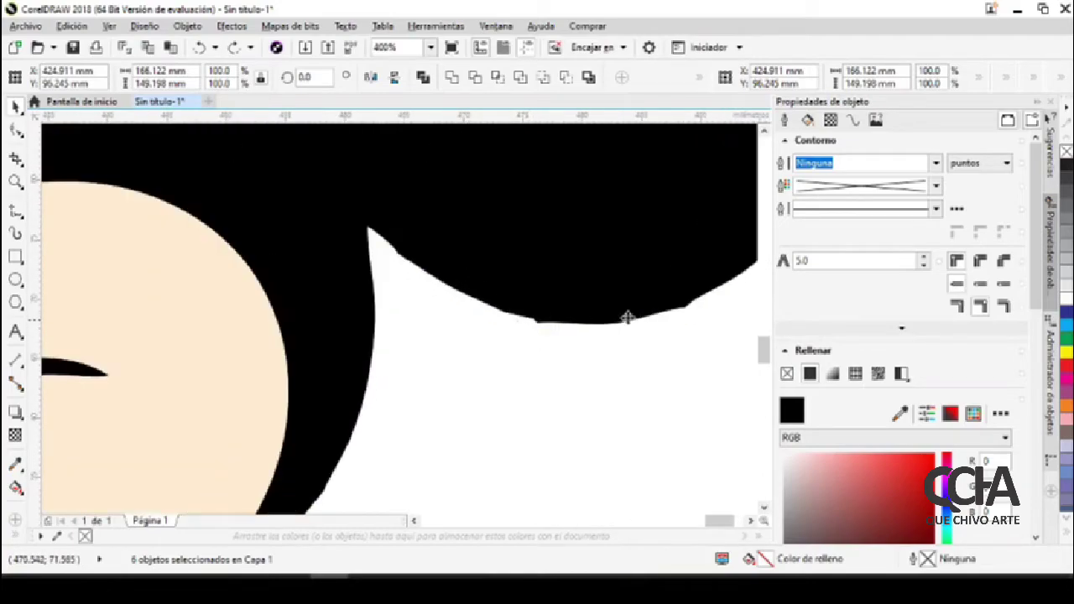
- Switch to the Shape tool (F10) and pick a node on the black outline's edge
key(F10)
scroll(415, 306, up, 2)
scroll(431, 312, down, 3)
scroll(495, 277, up, 2)
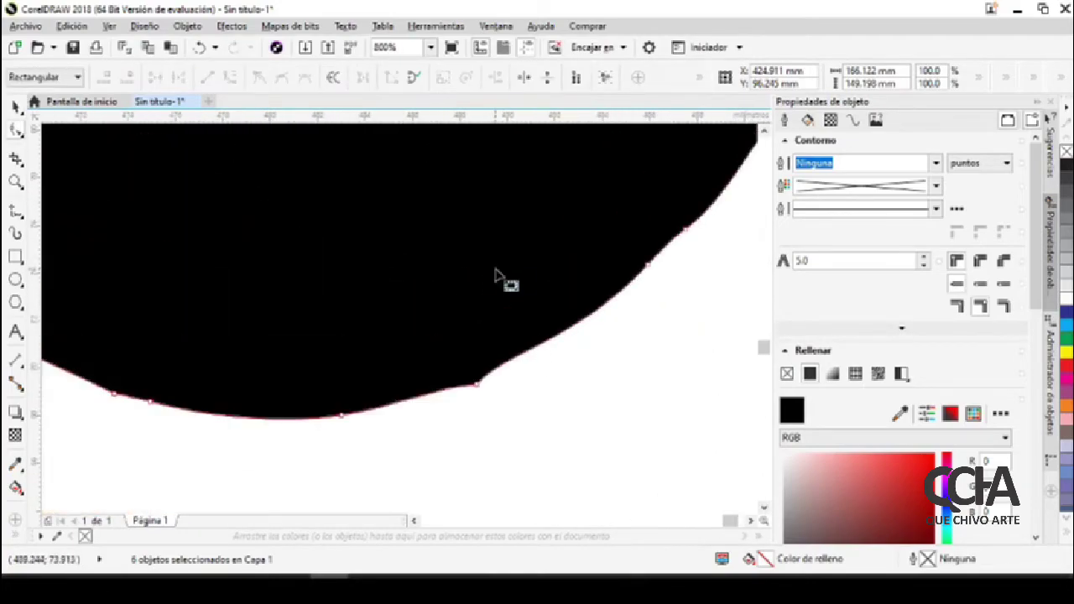
click(477, 388)
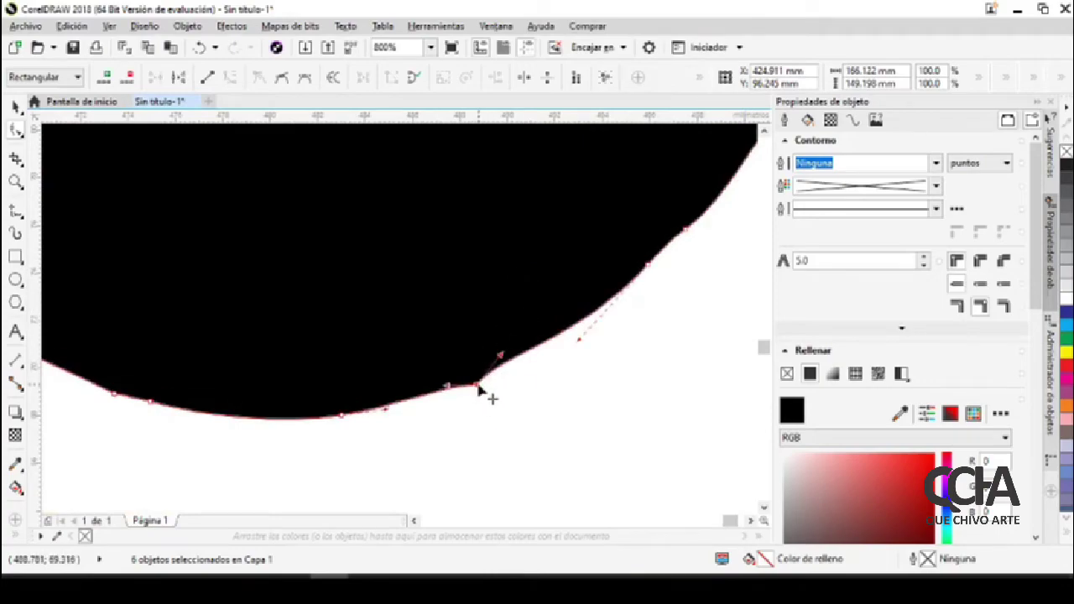
scroll(587, 280, down, 2)
scroll(564, 361, up, 2)
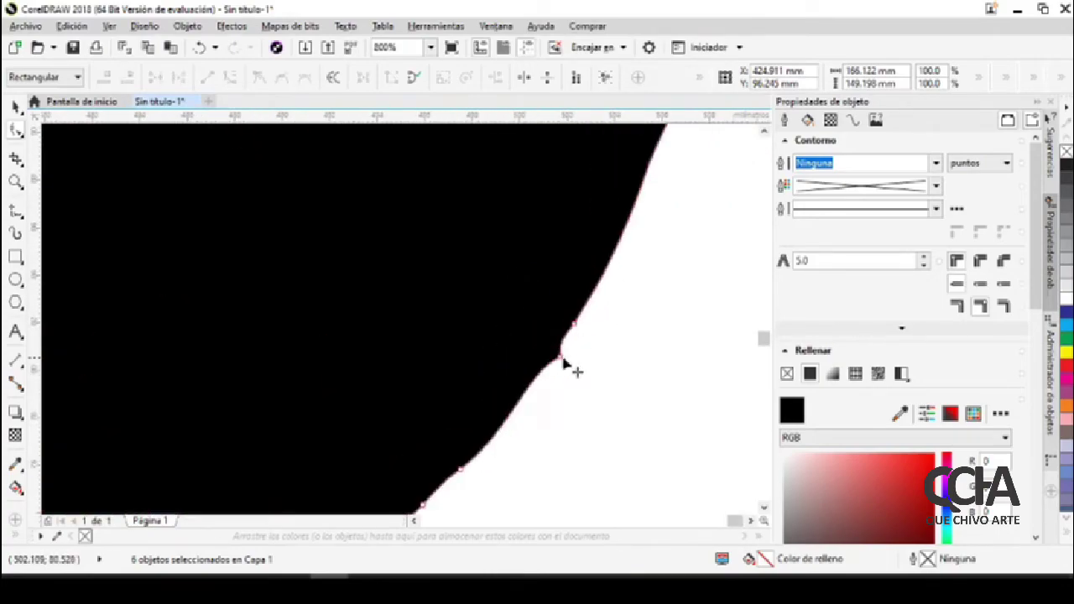
scroll(567, 369, down, 1)
scroll(554, 374, down, 1)
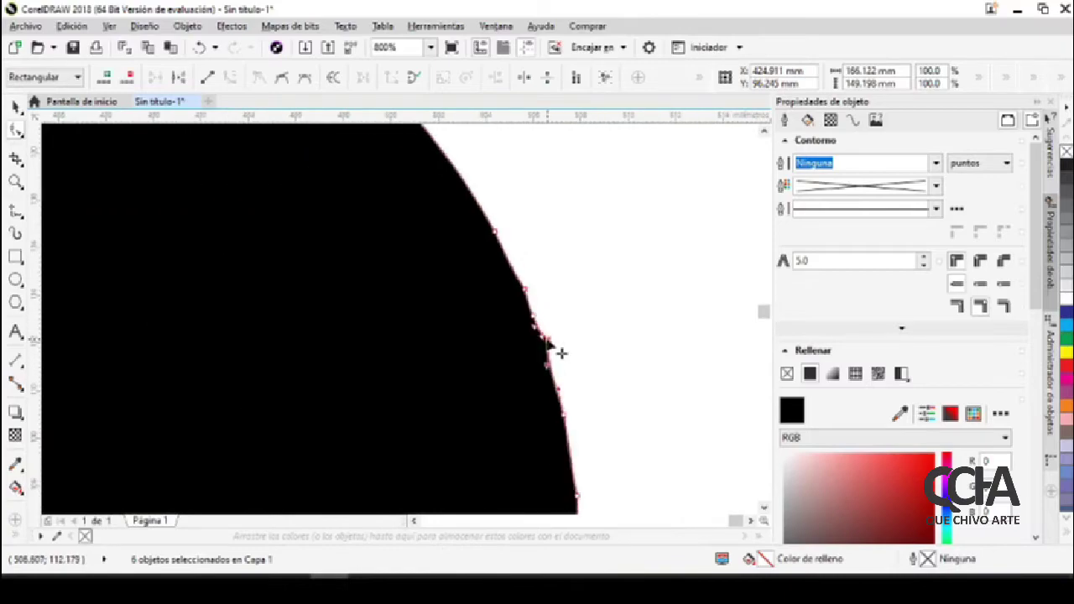
scroll(561, 353, down, 3)
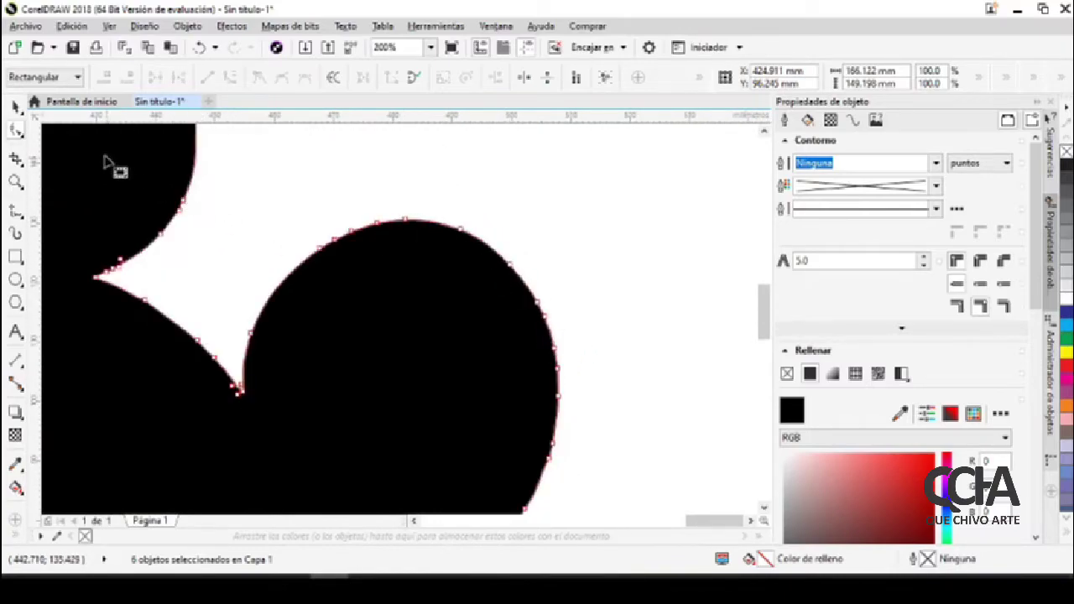
scroll(204, 256, down, 1)
scroll(232, 280, up, 2)
scroll(233, 304, up, 2)
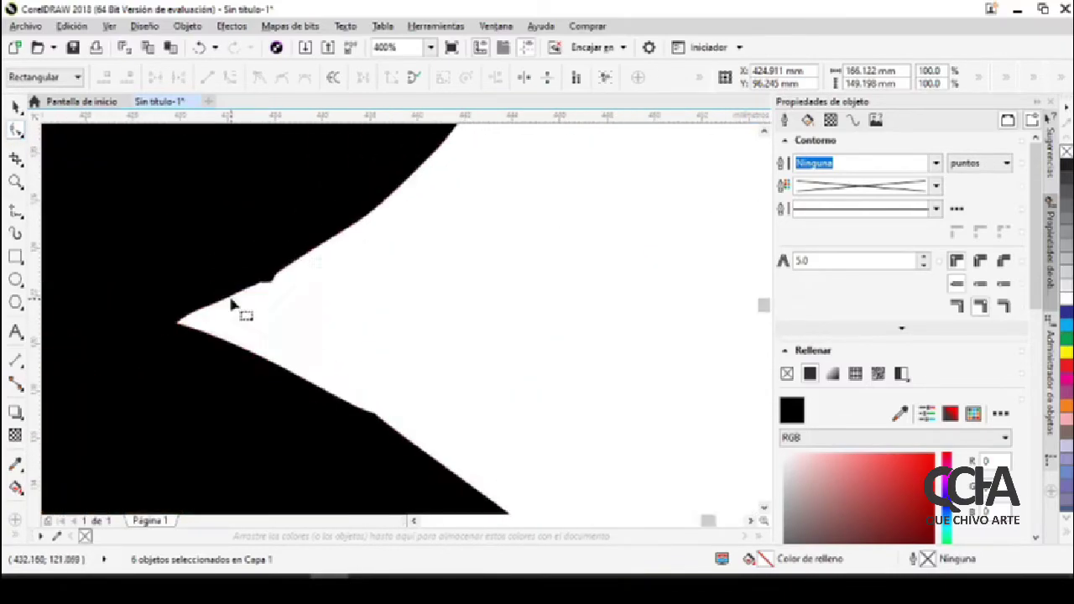
scroll(299, 294, up, 1)
- Delete the sharp cusp node on the black edge near the white notch
click(311, 267)
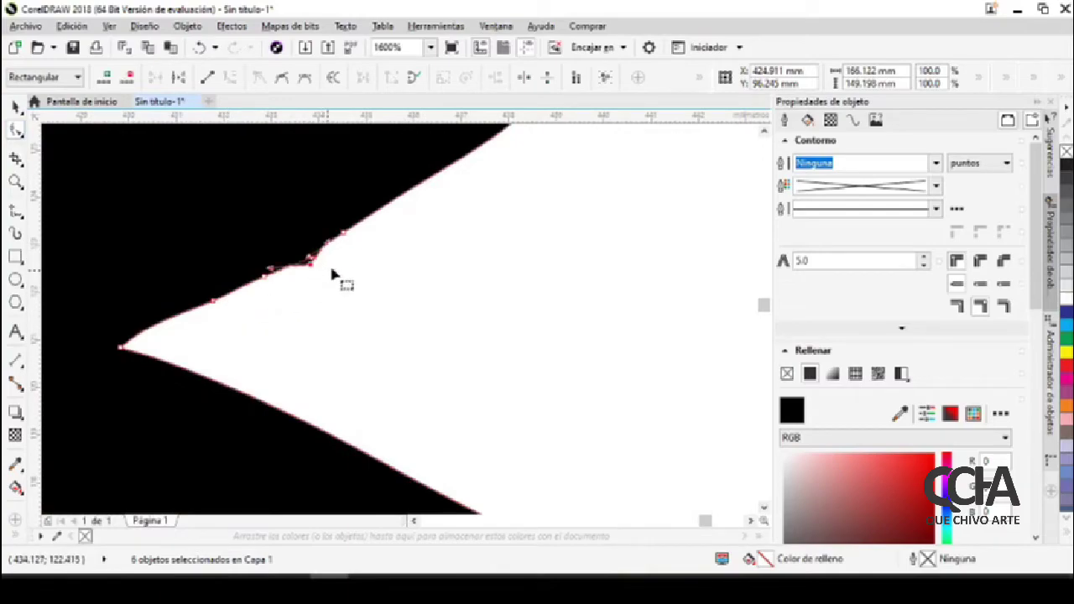
scroll(324, 256, down, 1)
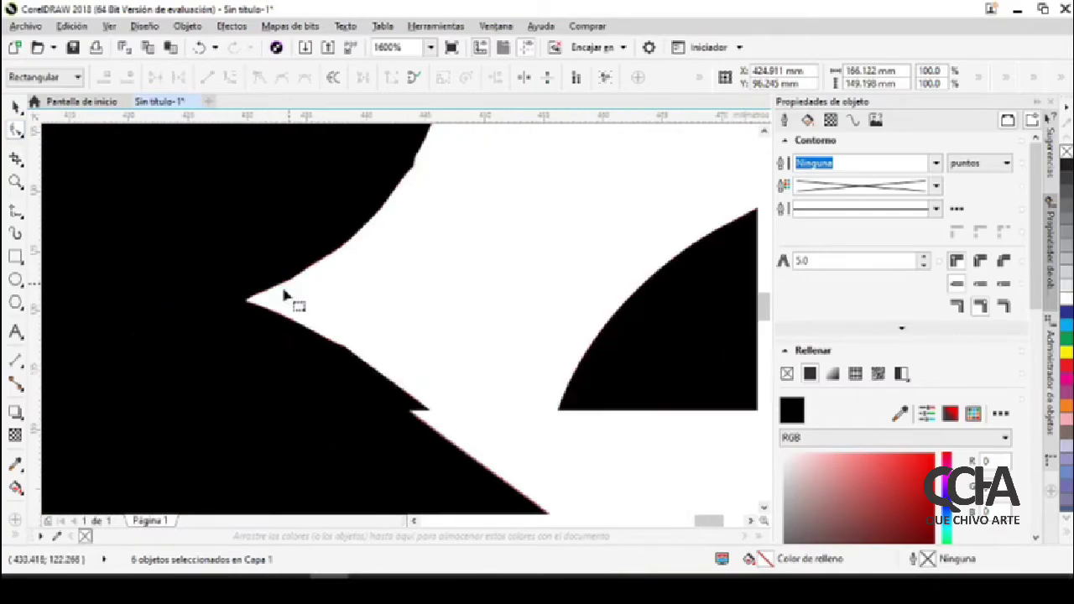
scroll(283, 297, down, 1)
scroll(372, 204, up, 1)
scroll(352, 232, up, 1)
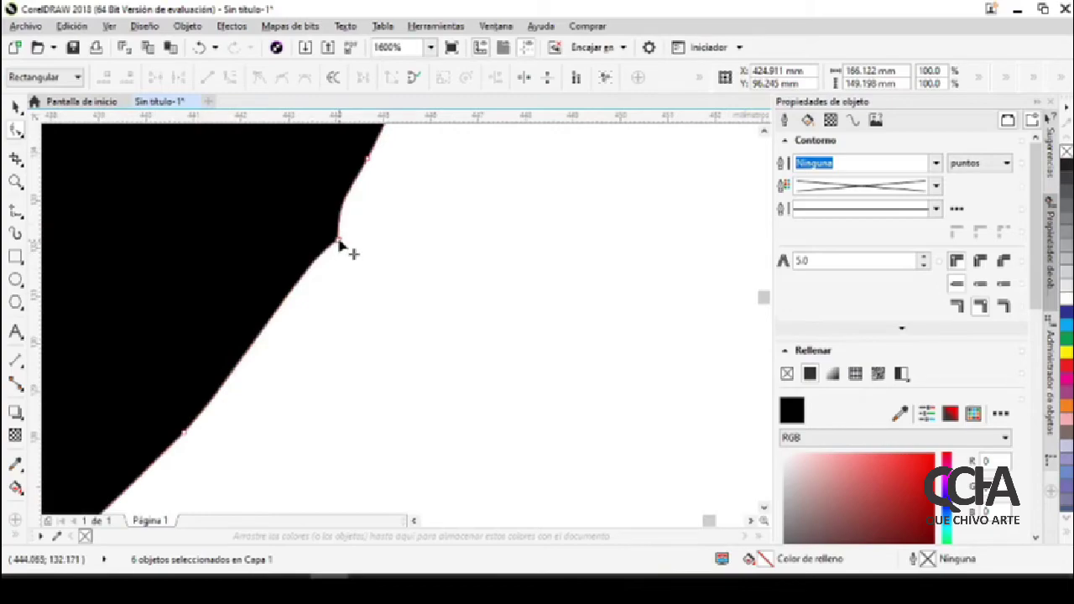
click(339, 242)
right_click(339, 243)
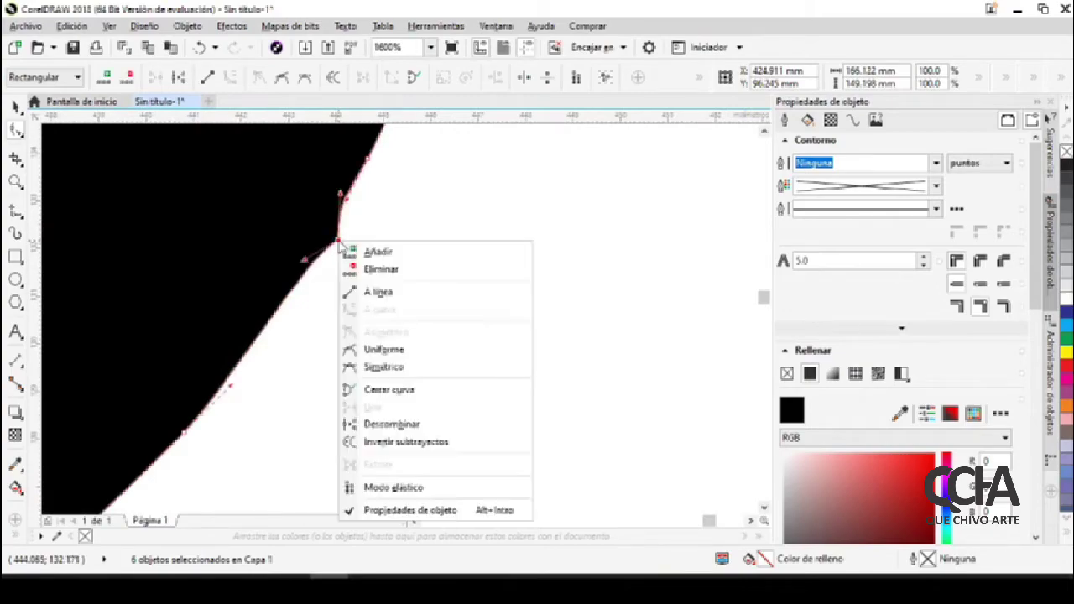
click(378, 272)
- Delete another stray edge node, then target the node on the top edge
scroll(377, 275, down, 1)
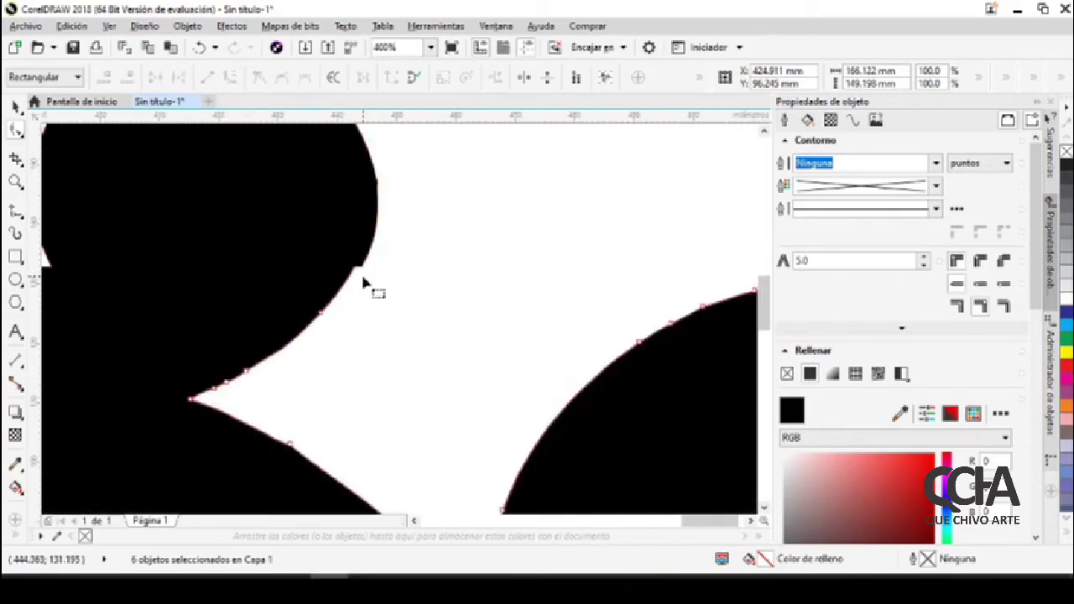
scroll(379, 277, up, 1)
right_click(382, 277)
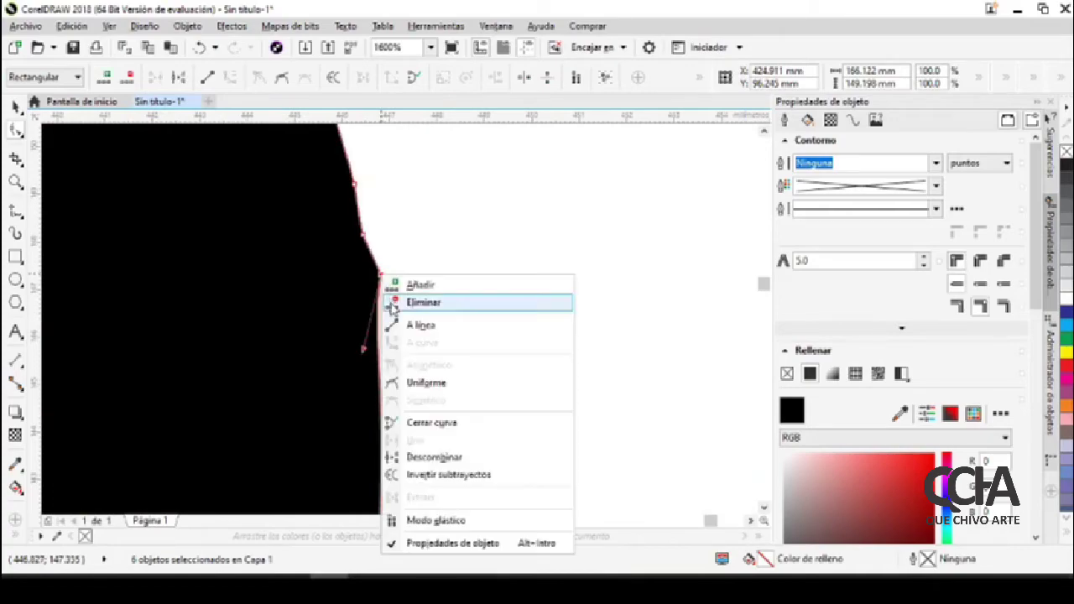
click(426, 304)
scroll(426, 307, down, 2)
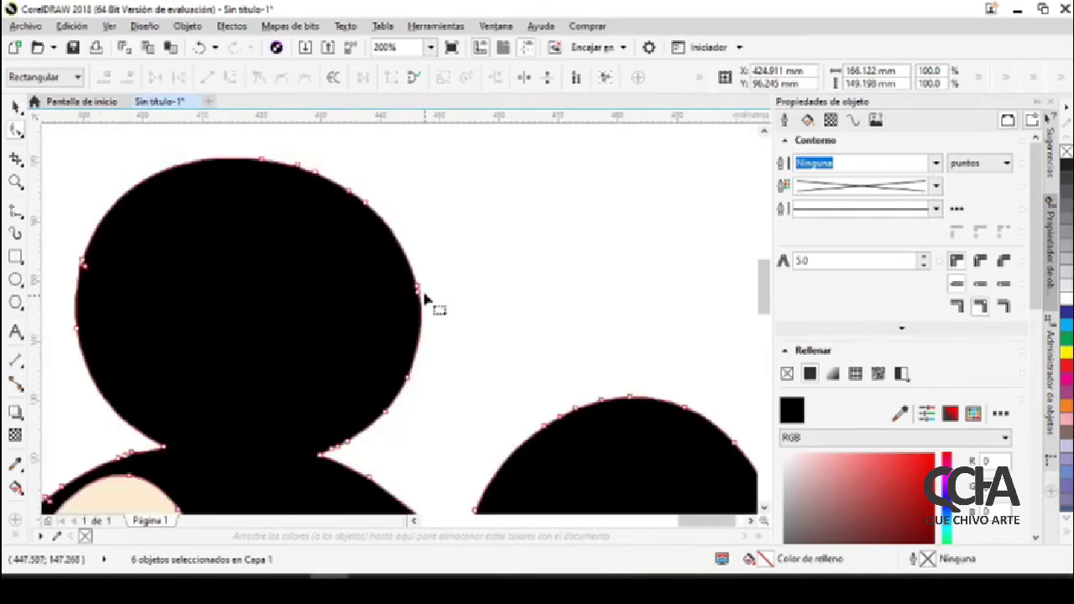
scroll(426, 300, up, 1)
right_click(494, 226)
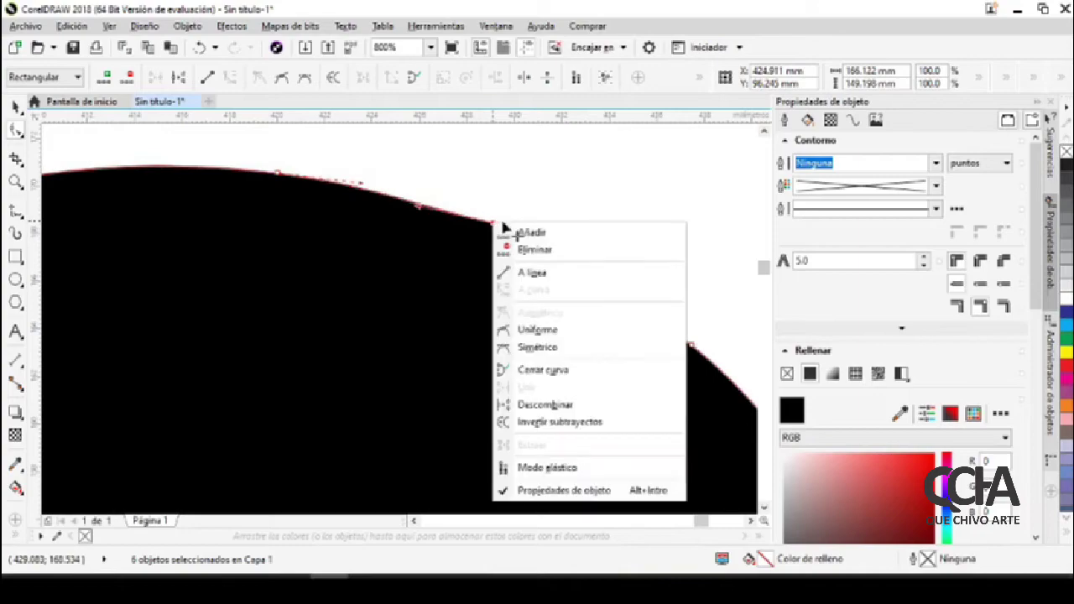
- Delete the unneeded top-edge node and check another node on the outline
click(541, 247)
scroll(537, 225, down, 2)
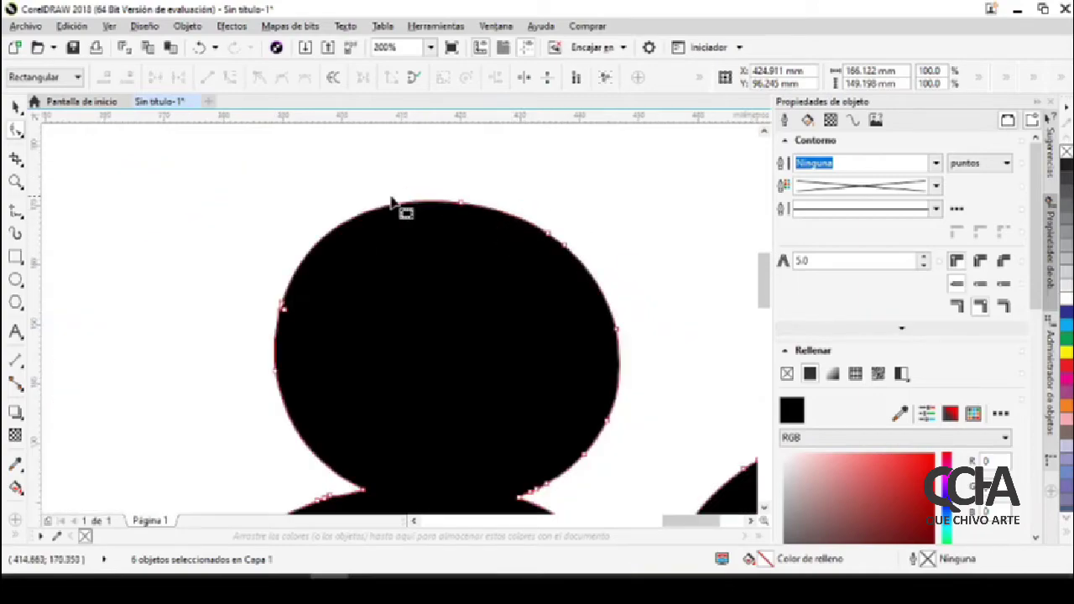
scroll(391, 202, up, 1)
scroll(335, 355, up, 2)
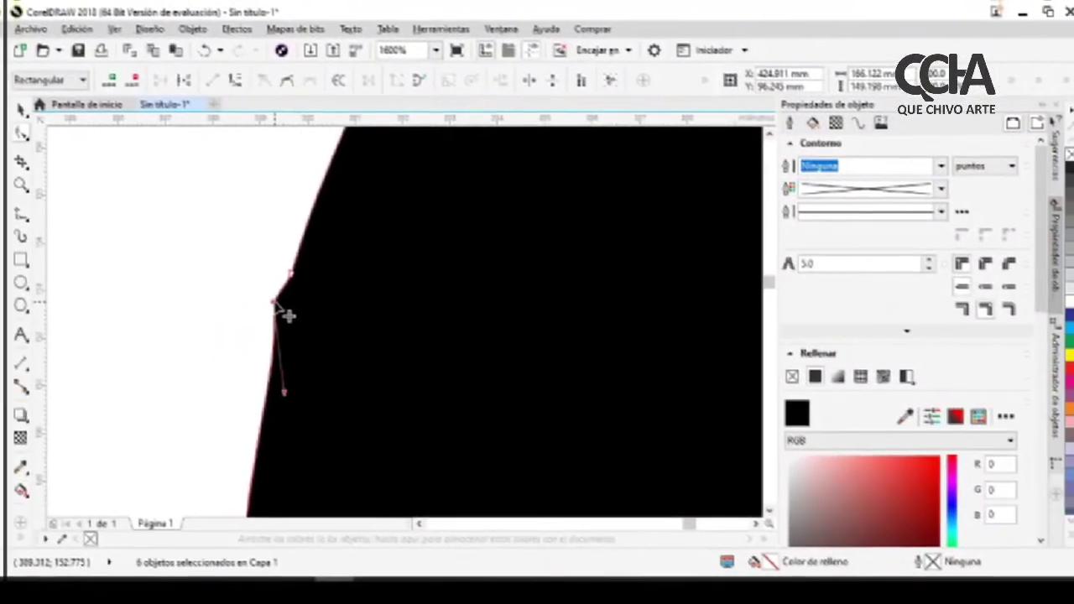
scroll(199, 288, down, 1)
scroll(216, 307, down, 1)
scroll(203, 305, up, 1)
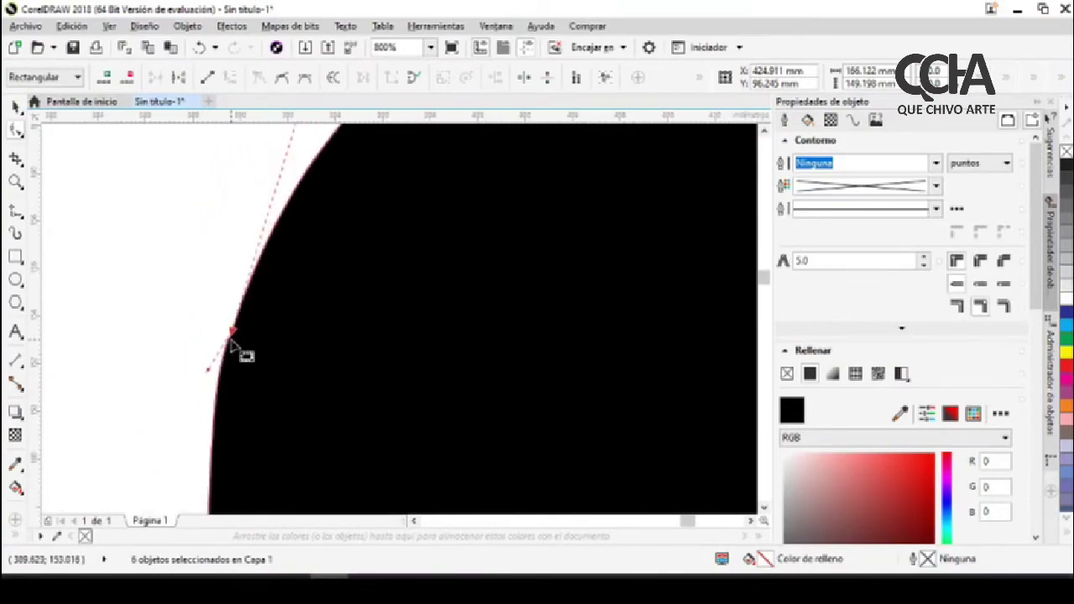
right_click(232, 341)
scroll(202, 312, down, 3)
scroll(114, 430, up, 3)
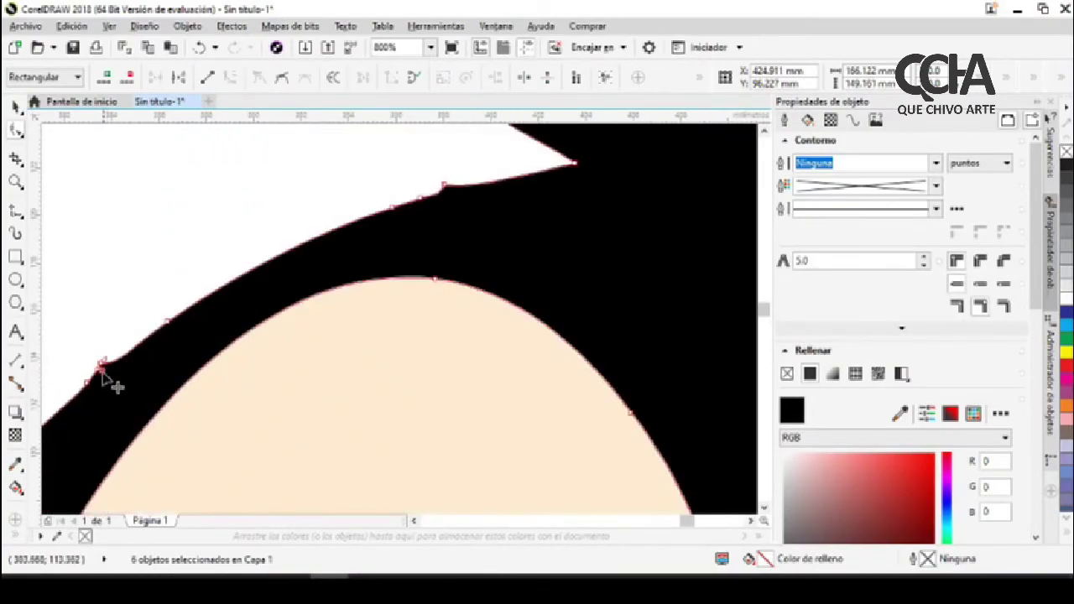
click(177, 147)
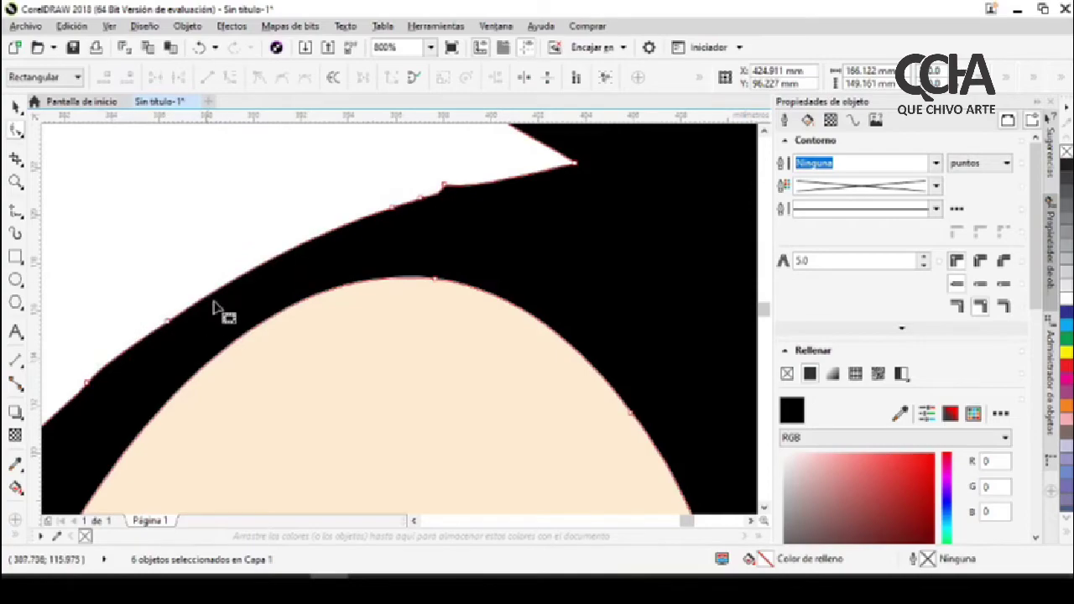
scroll(420, 230, up, 1)
- Reshape the top of the black arch by adjusting its top node
right_click(411, 225)
scroll(476, 371, down, 4)
scroll(453, 361, up, 2)
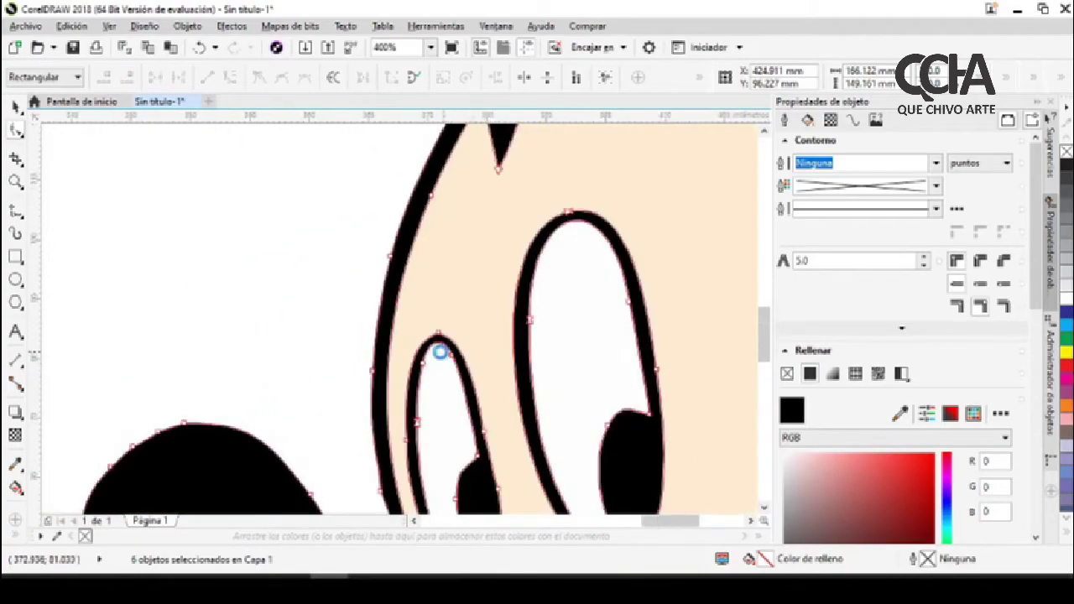
scroll(467, 376, up, 2)
drag(474, 213, 468, 285)
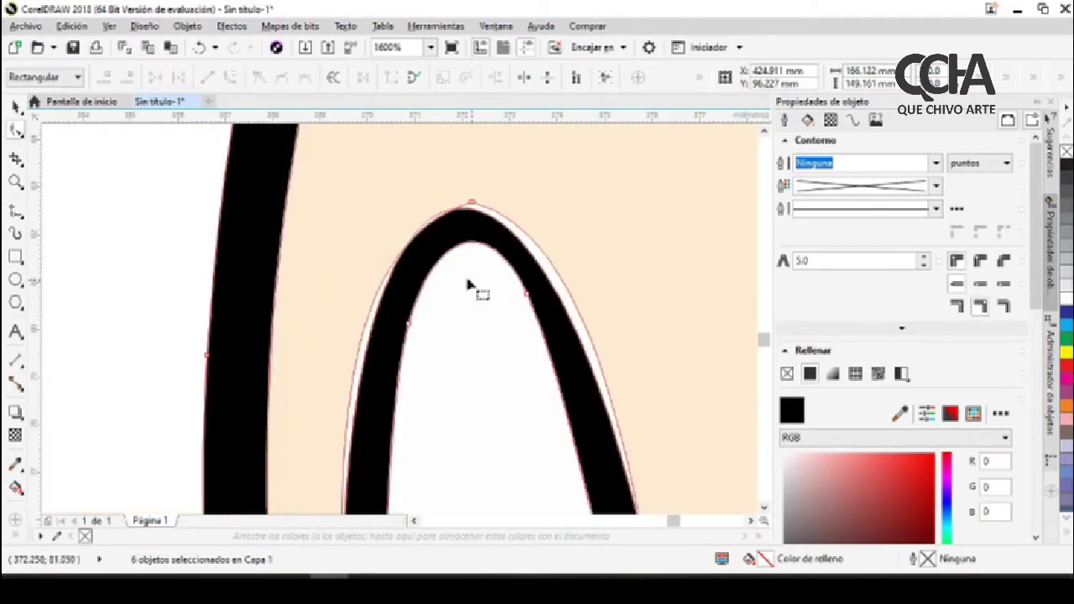
click(472, 203)
scroll(482, 206, up, 2)
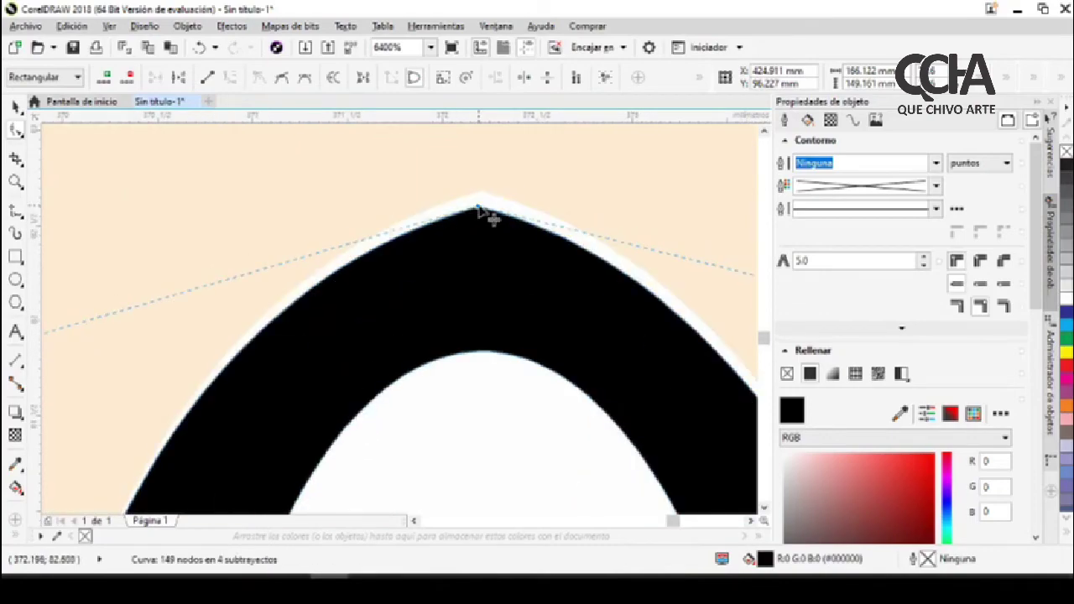
scroll(335, 333, down, 2)
scroll(308, 363, down, 1)
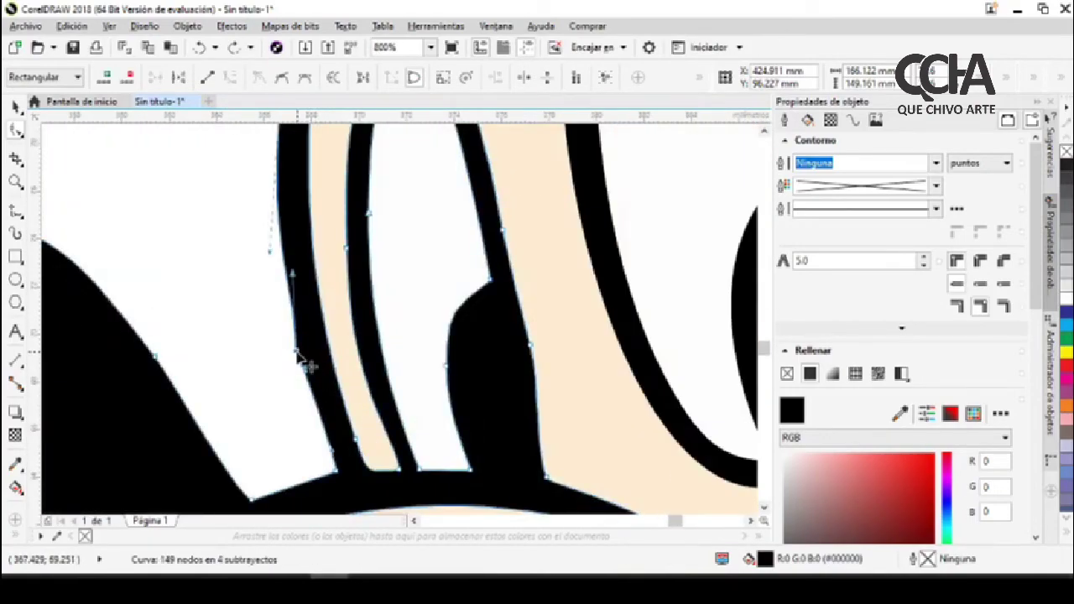
scroll(221, 249, down, 1)
scroll(285, 283, down, 1)
scroll(579, 279, down, 1)
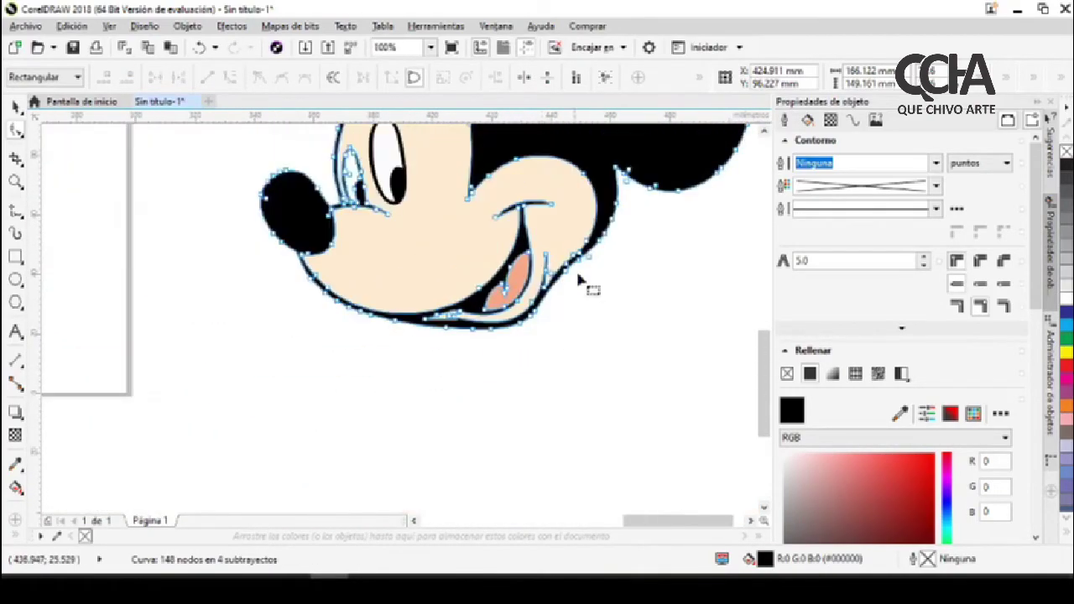
scroll(579, 279, up, 2)
- Return to the Shape tool from the Pick tool and review the 144-node outline
key(space)
click(19, 130)
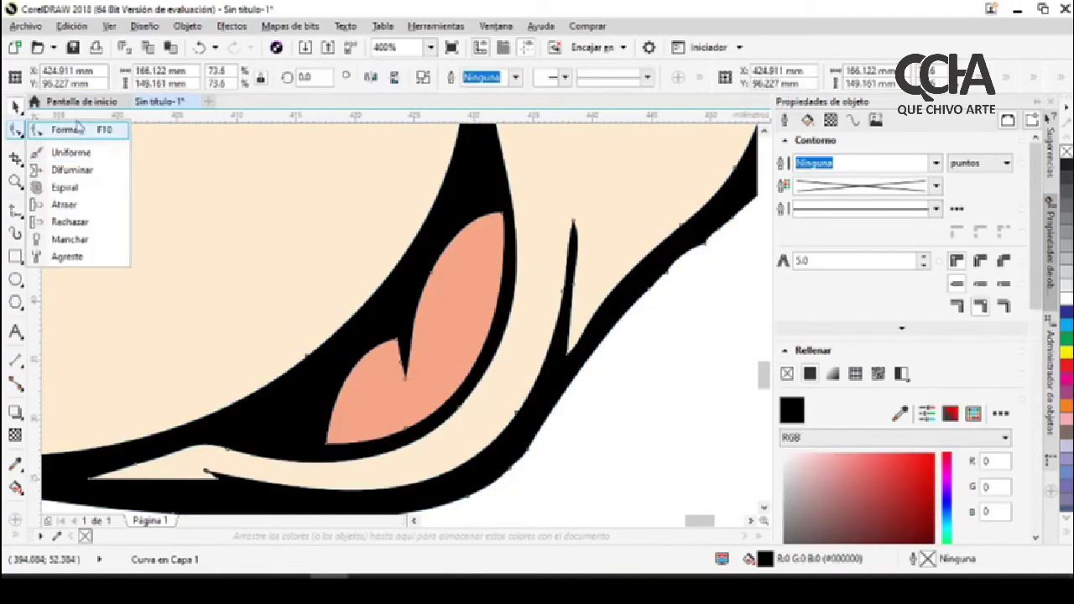
click(74, 130)
scroll(642, 441, up, 2)
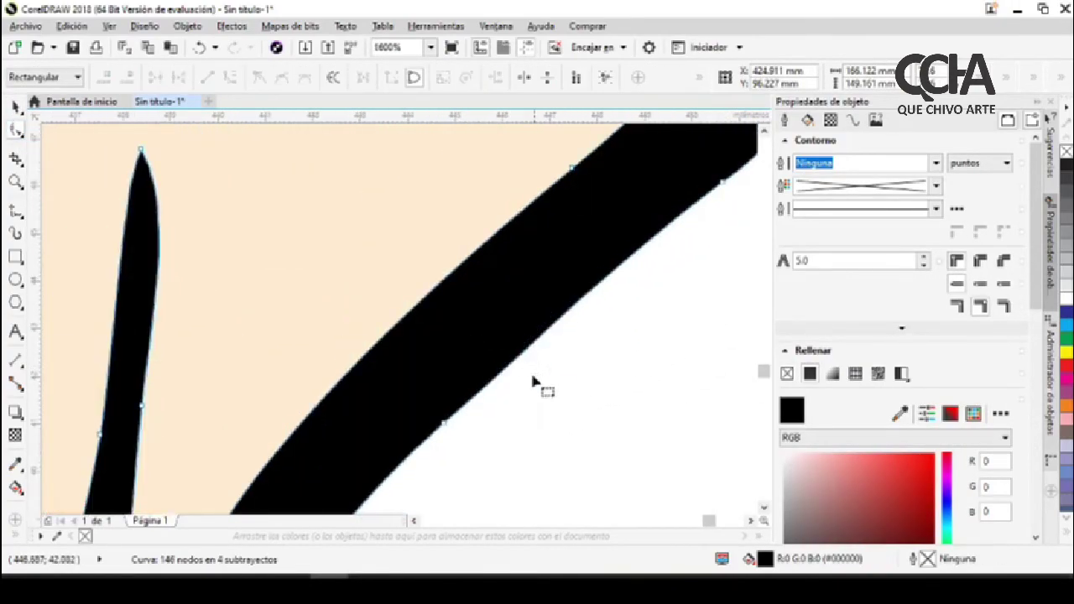
scroll(534, 382, down, 4)
scroll(659, 324, up, 3)
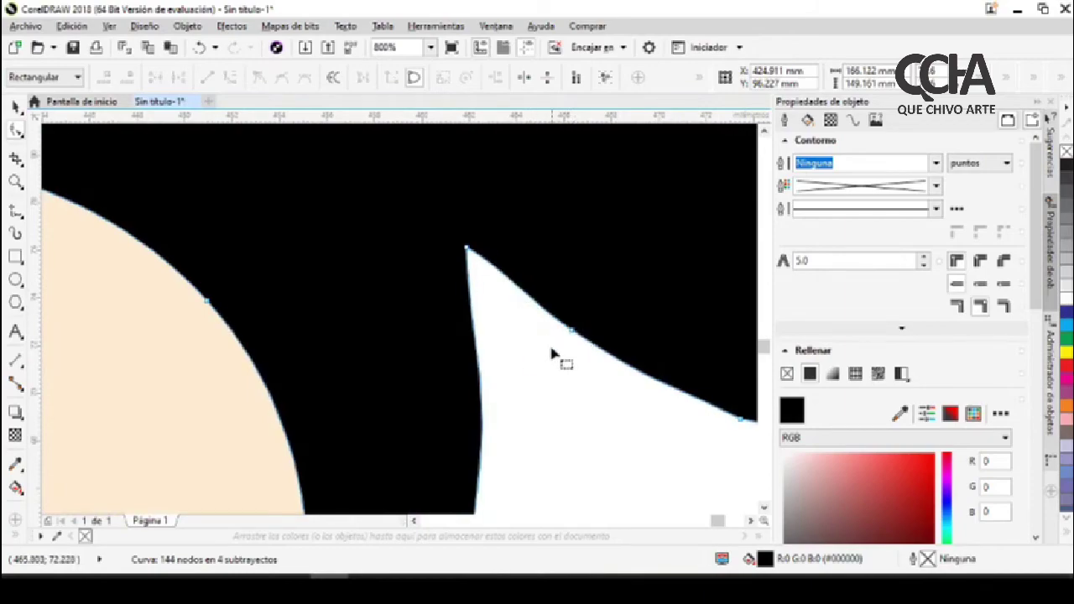
scroll(551, 353, down, 1)
scroll(326, 291, down, 1)
scroll(210, 285, down, 1)
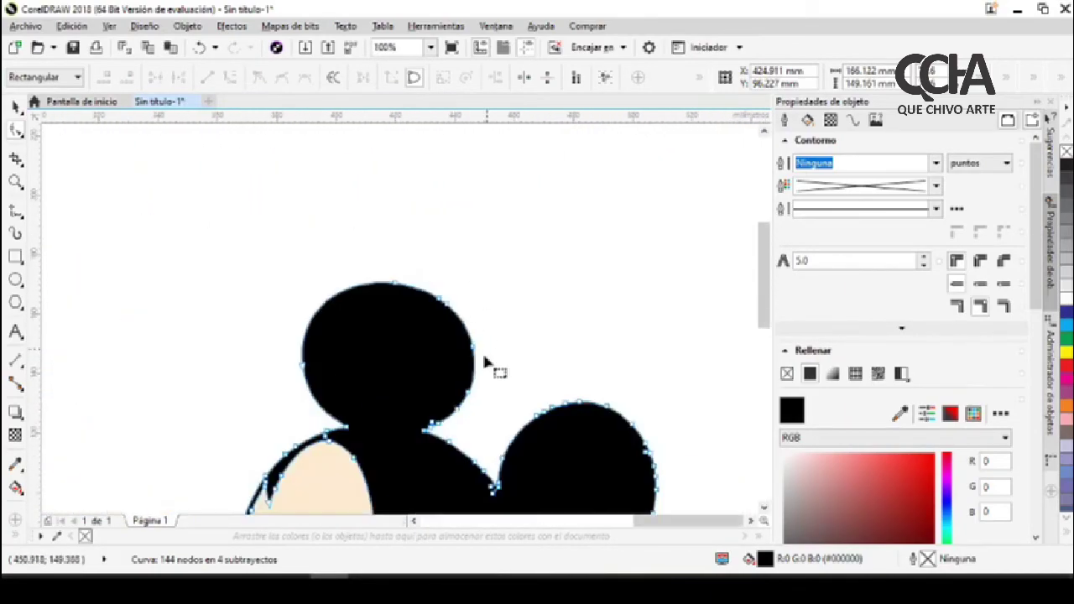
scroll(484, 361, up, 1)
- Switch to the Pick tool, zoom out to the whole A4 page, and deselect the Mickey group
scroll(359, 443, down, 3)
scroll(347, 331, down, 1)
key(space)
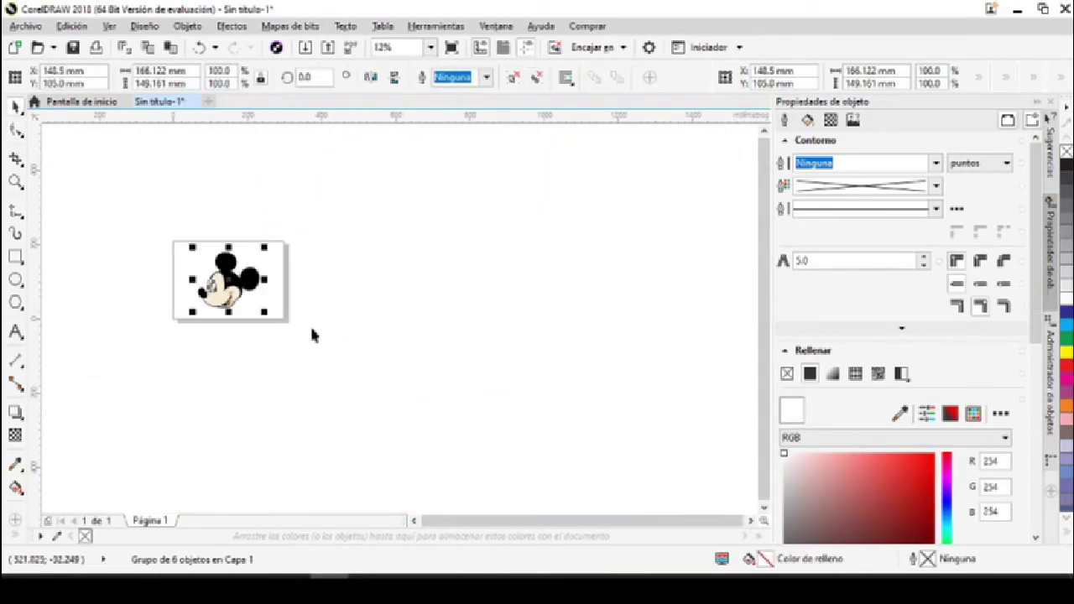
scroll(203, 293, up, 1)
scroll(110, 242, up, 1)
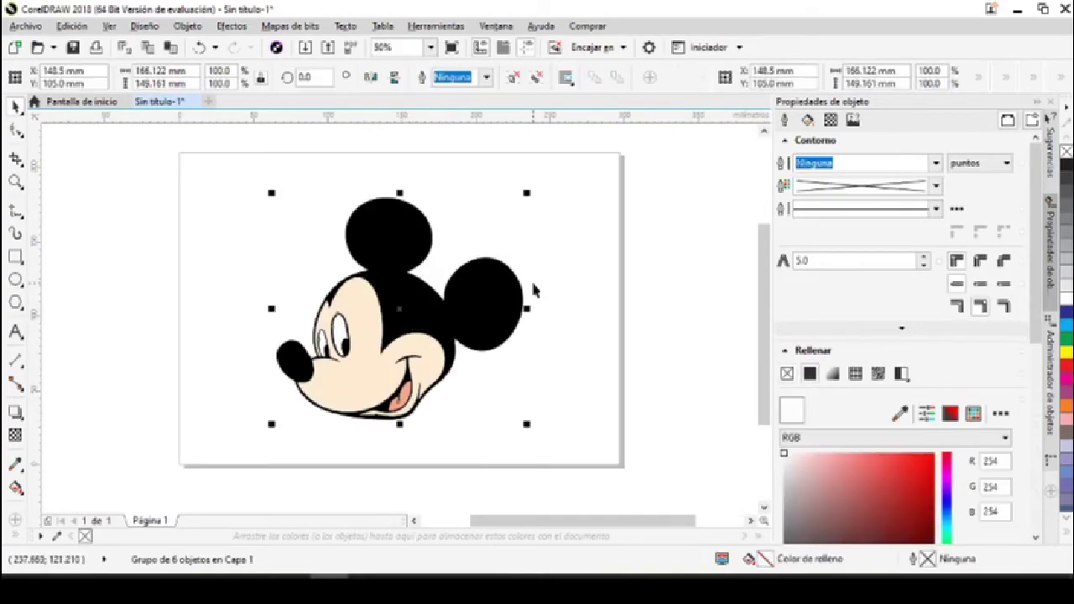
click(611, 265)
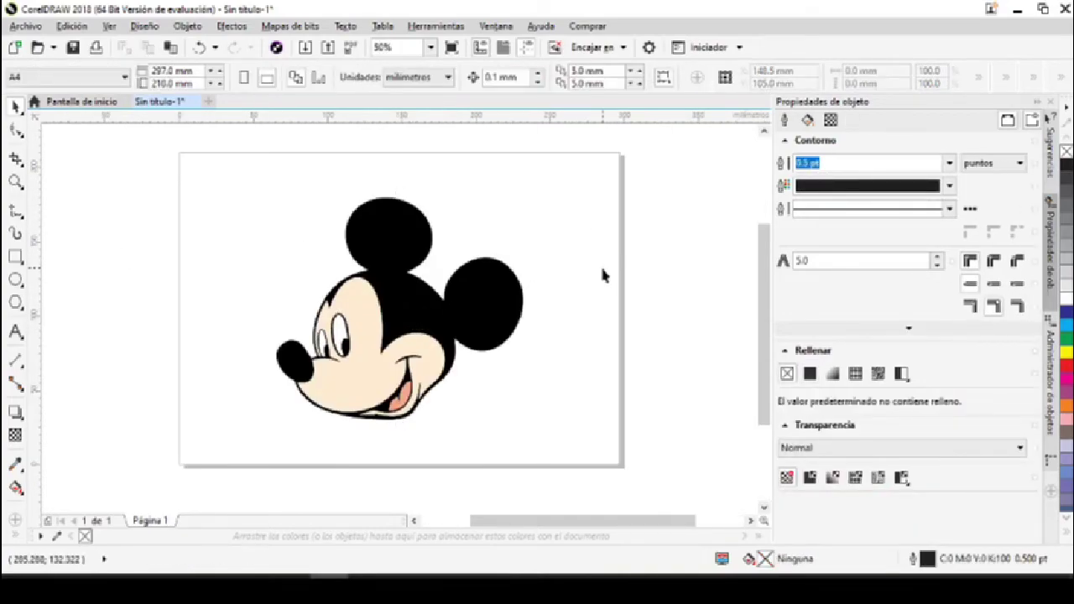